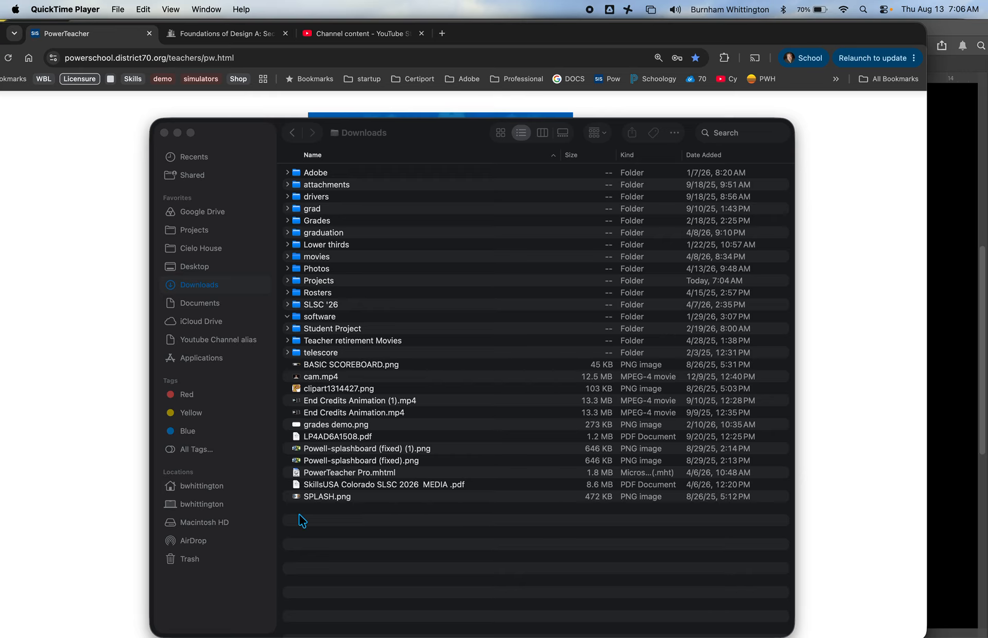
Step: Create a new folder named Foundations in the Downloads folder
{"action": "left_click", "coordinate": [299, 514]}
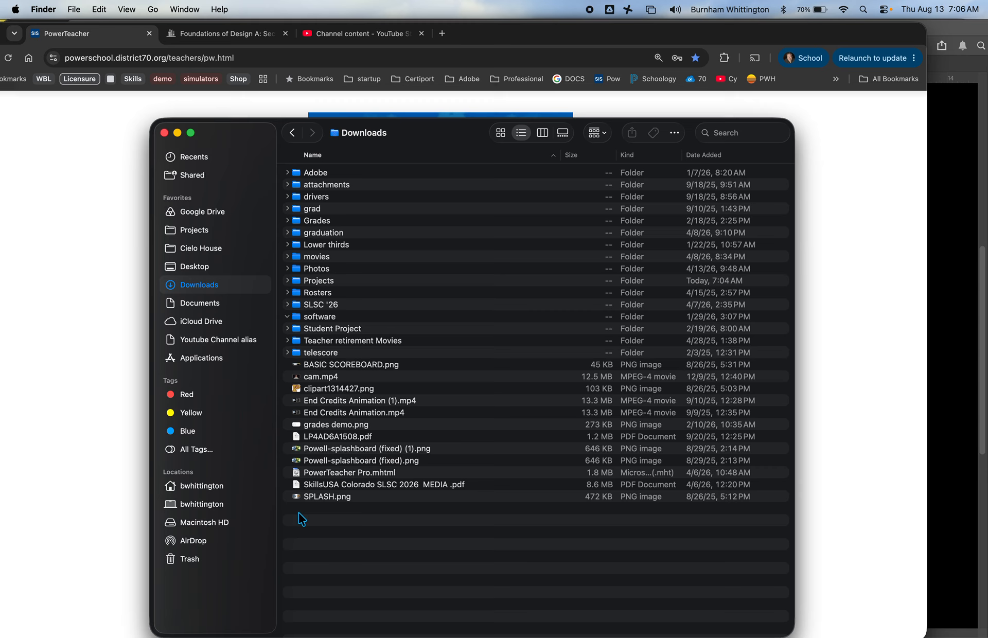
{"action": "right_click", "coordinate": [308, 511]}
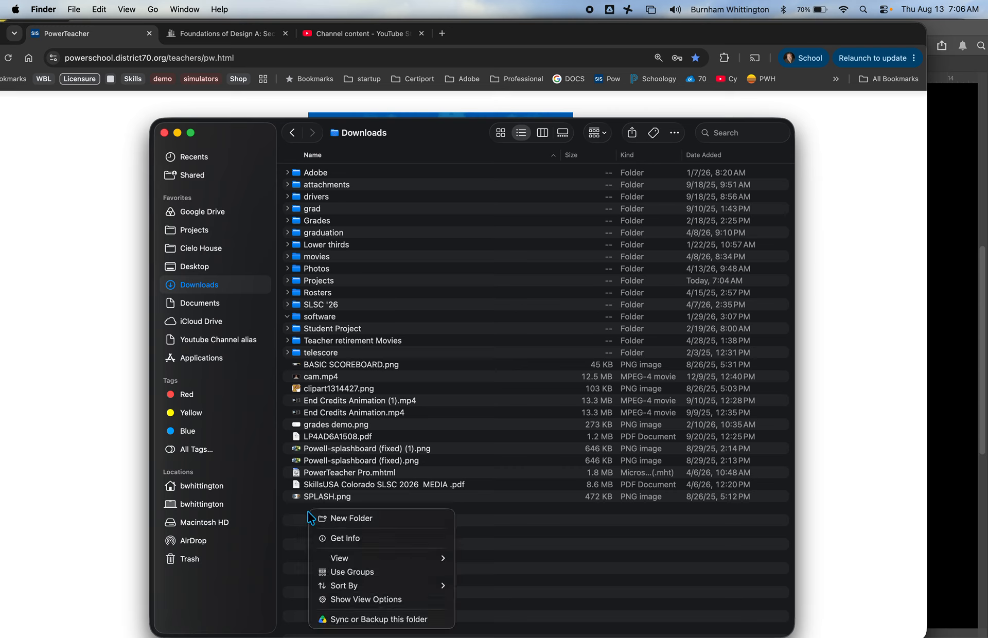
{"action": "left_click", "coordinate": [340, 519]}
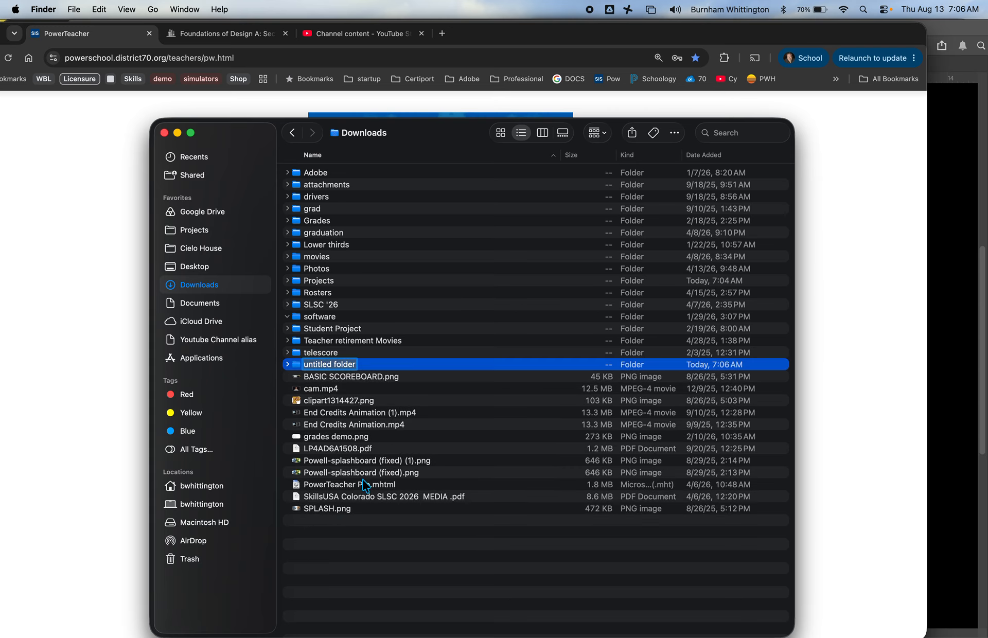
{"action": "key", "text": "BackSpace"}
{"action": "type", "text": "Foun"}
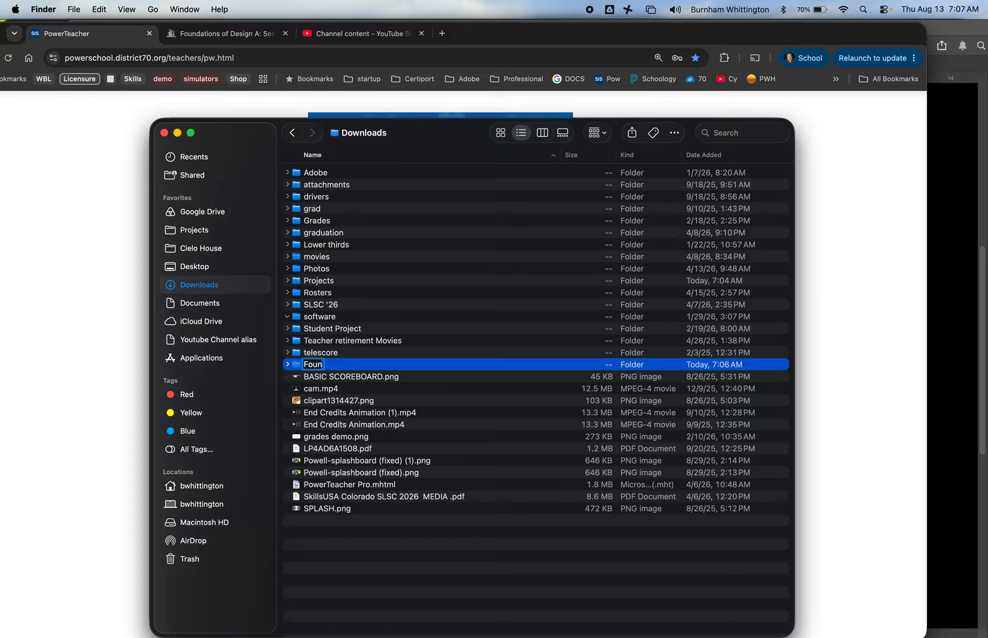
{"action": "type", "text": "dations"}
{"action": "key", "text": "Return"}
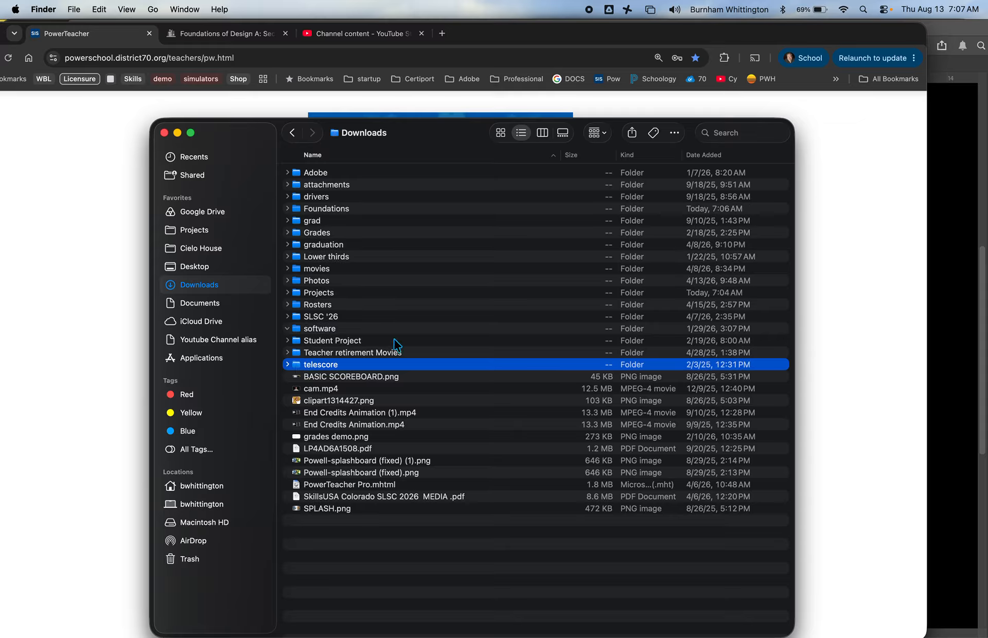
Step: Open the Foundations folder and create a subfolder named Projects in it
{"action": "double_click", "coordinate": [332, 211]}
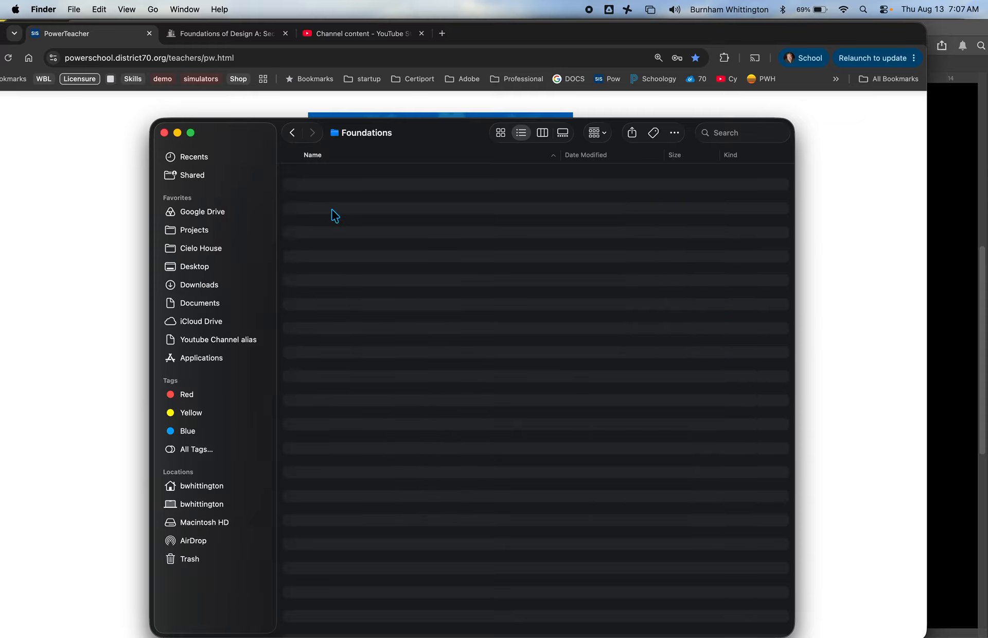
{"action": "right_click", "coordinate": [407, 411]}
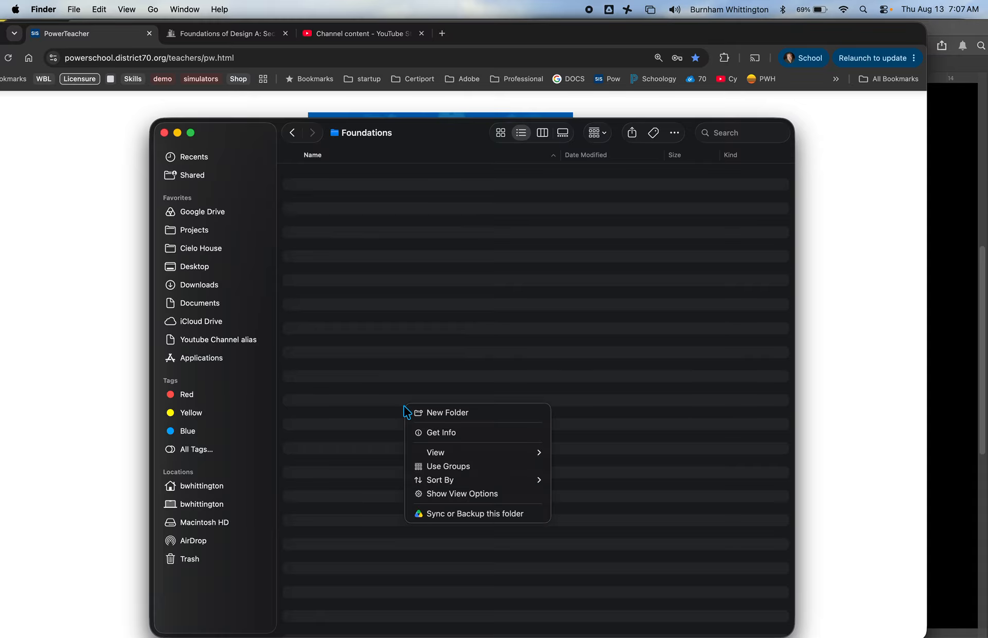
{"action": "left_click", "coordinate": [440, 415]}
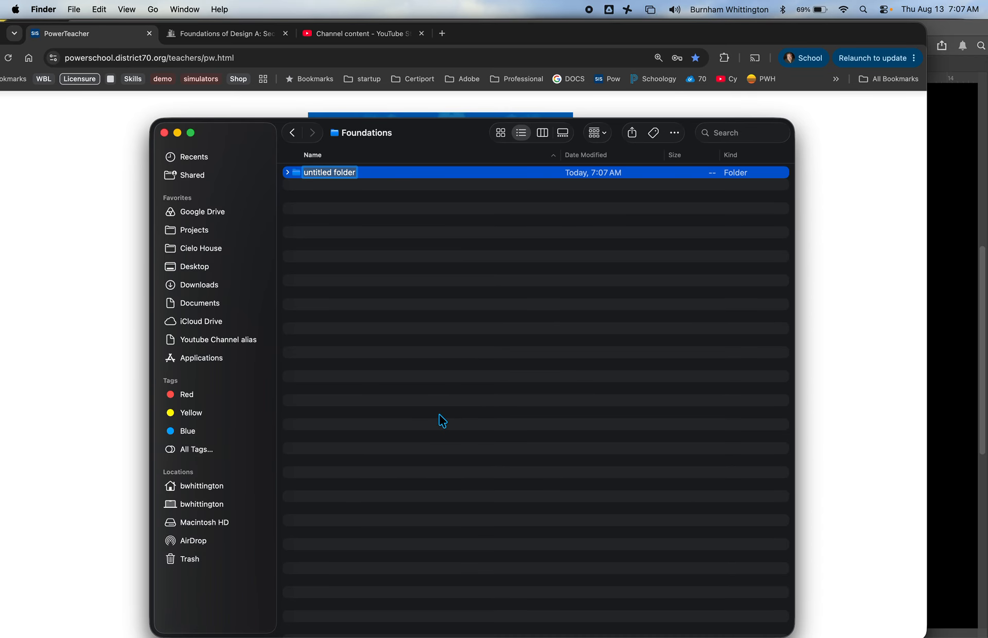
{"action": "key", "text": "BackSpace"}
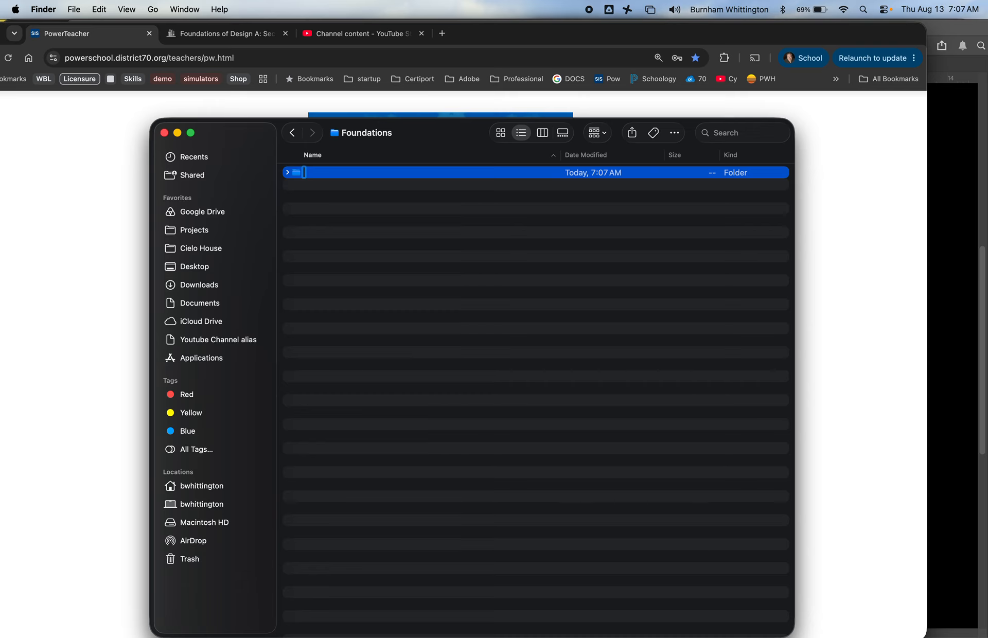
{"action": "type", "text": "Project"}
{"action": "key", "text": "Return"}
{"action": "left_click", "coordinate": [329, 173]}
{"action": "type", "text": "s"}
{"action": "key", "text": "Return"}
Step: Open the Projects folder inside Foundations and create a subfolder named Photoshop
{"action": "double_click", "coordinate": [298, 176]}
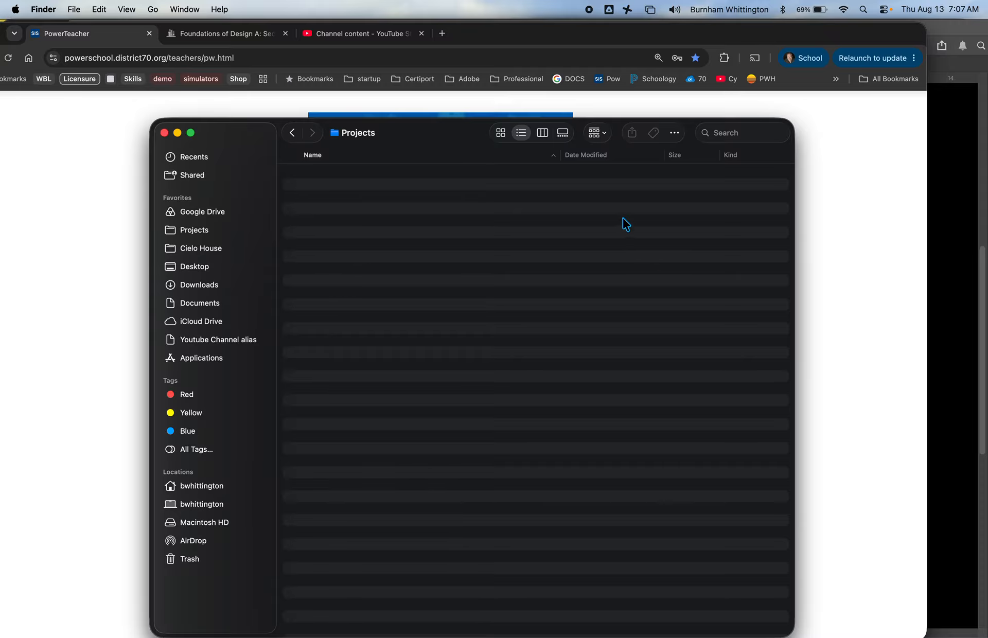
{"action": "right_click", "coordinate": [373, 196]}
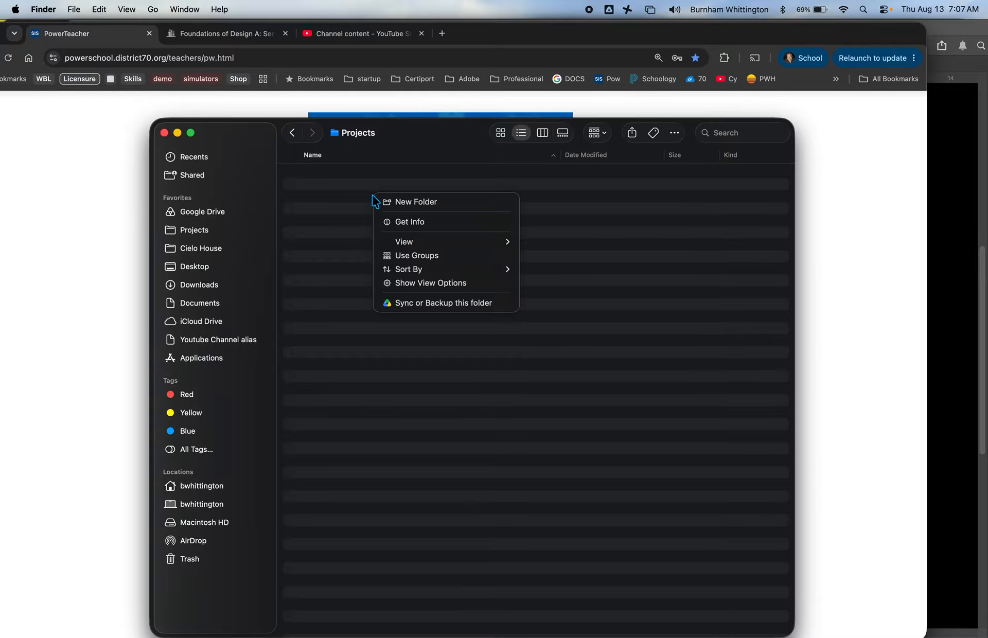
{"action": "left_click", "coordinate": [404, 201]}
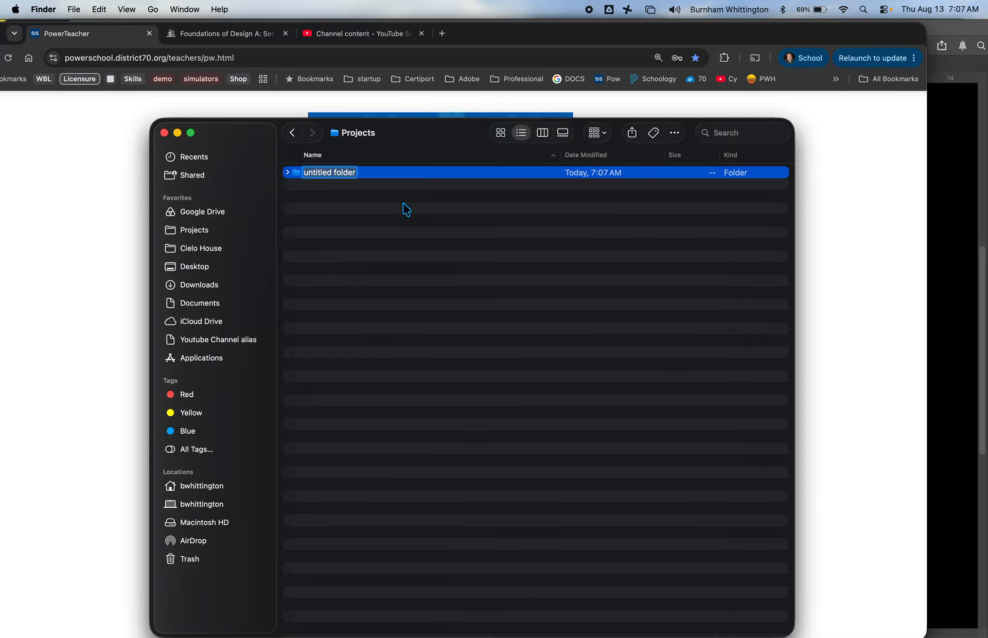
{"action": "key", "text": "BackSpace"}
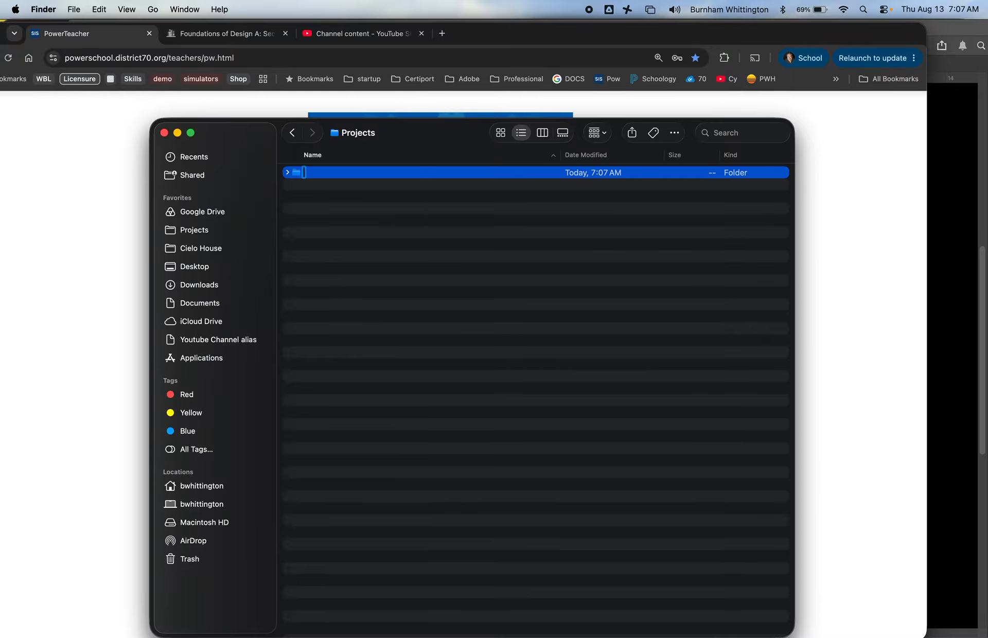
{"action": "type", "text": "Photoshop"}
{"action": "key", "text": "Return"}
Step: Create a second subfolder named Premiere beside the Photoshop folder
{"action": "right_click", "coordinate": [299, 193]}
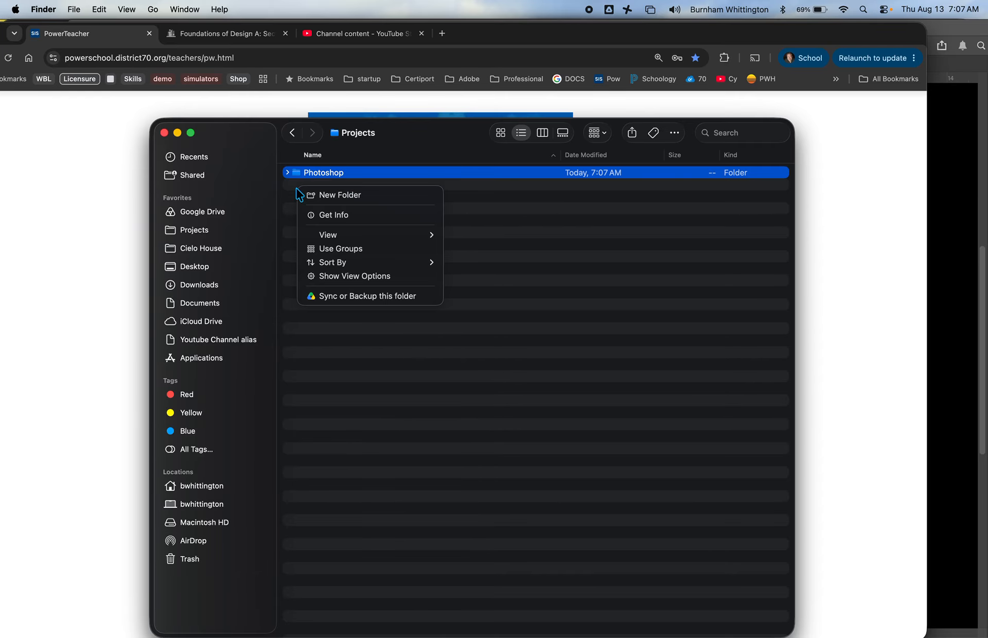
{"action": "left_click", "coordinate": [322, 195]}
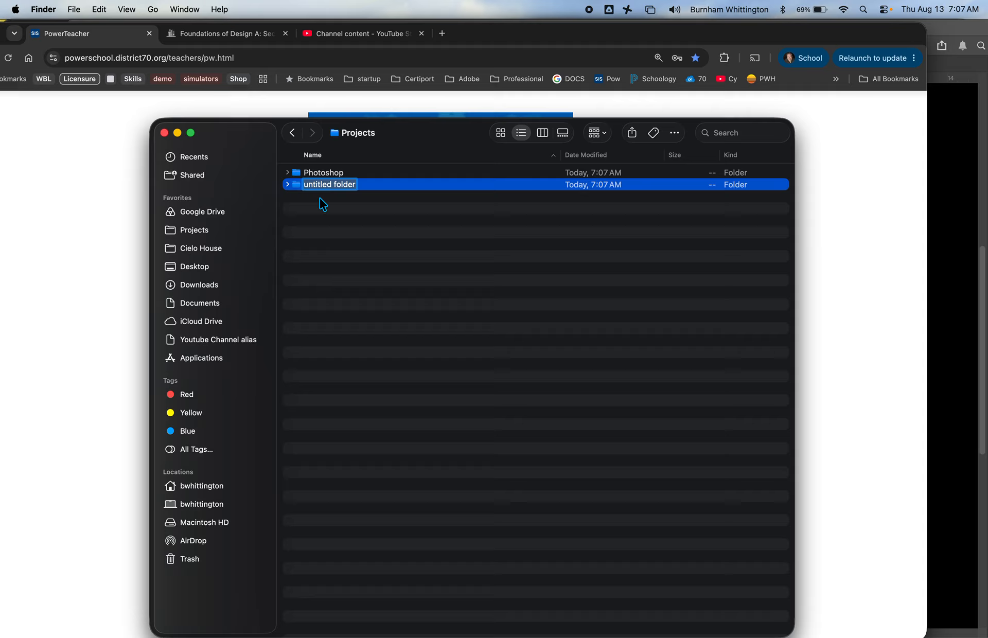
{"action": "type", "text": "Premiere"}
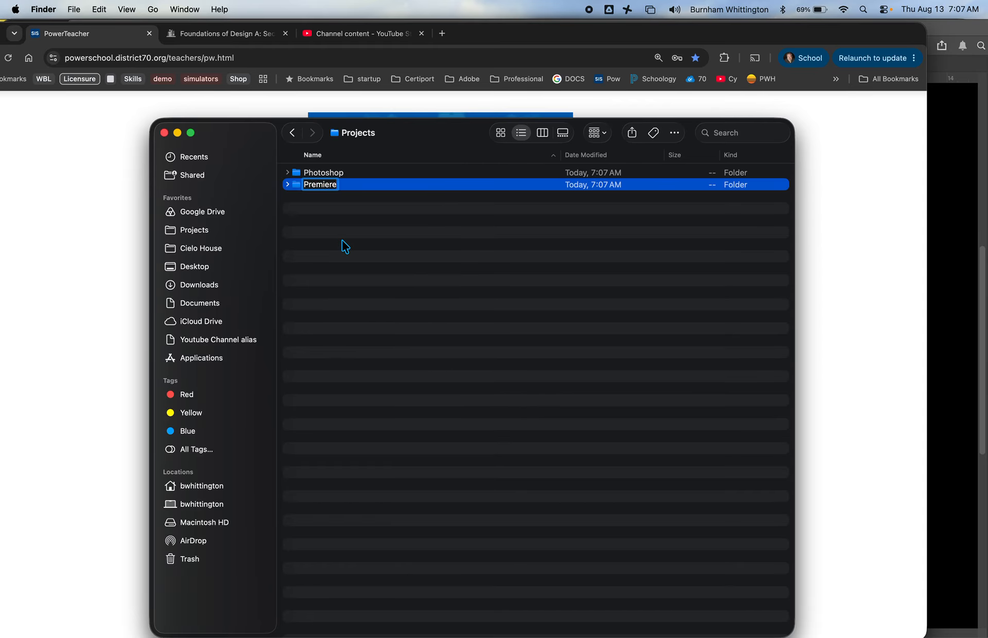
{"action": "key", "text": "Return"}
Step: Open the Premiere folder and create a subfolder named Premiere Projects, correcting any misspelling in its name
{"action": "double_click", "coordinate": [299, 188]}
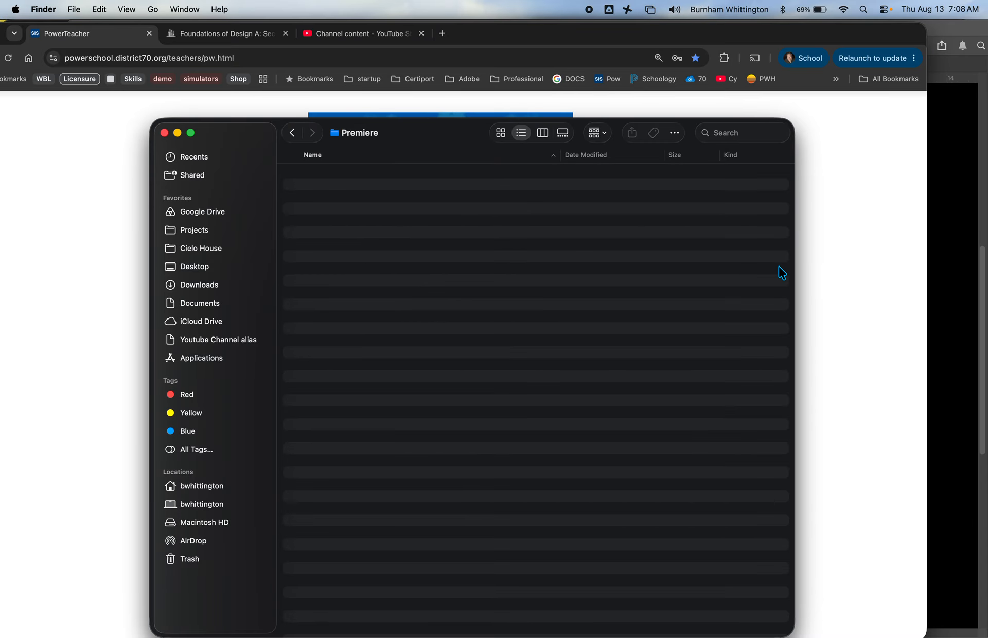
{"action": "right_click", "coordinate": [343, 178]}
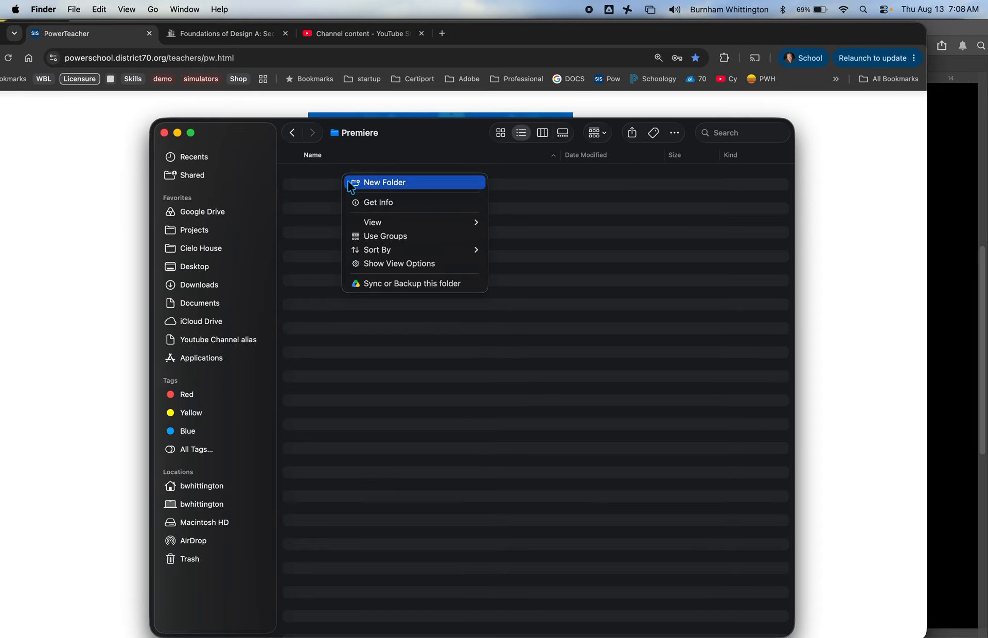
{"action": "left_click", "coordinate": [384, 183]}
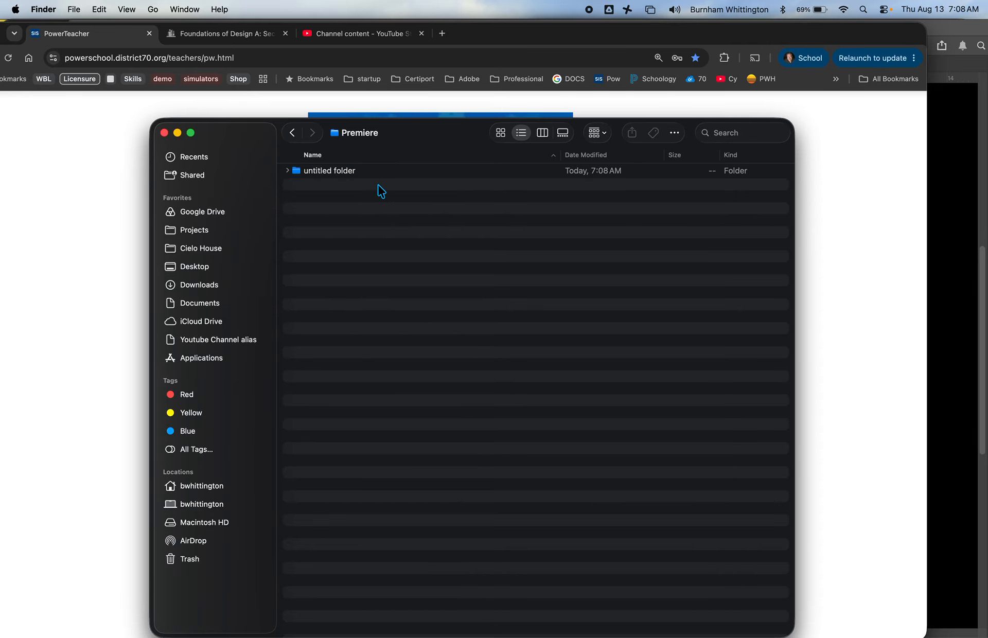
{"action": "type", "text": "Premiere"}
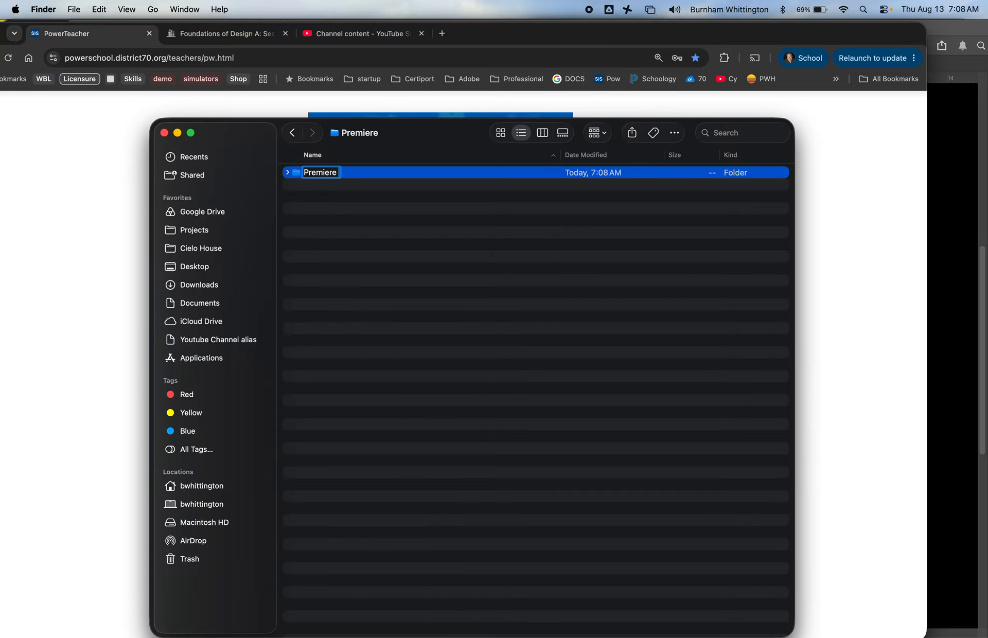
{"action": "type", "text": " Projex"}
{"action": "type", "text": "t"}
{"action": "key", "text": "Return"}
{"action": "left_click", "coordinate": [361, 173]}
{"action": "left_click", "coordinate": [360, 173]}
{"action": "key", "text": "Right"}
{"action": "key", "text": "BackSpace"}
{"action": "key", "text": "BackSpace"}
{"action": "type", "text": "cts"}
{"action": "key", "text": "Return"}
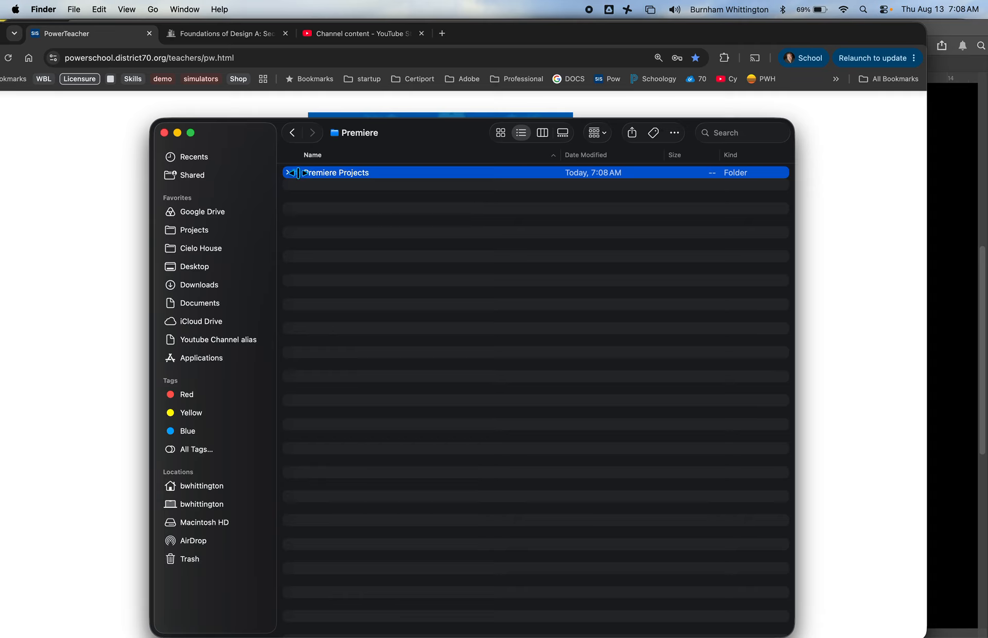
{"action": "left_click", "coordinate": [393, 290]}
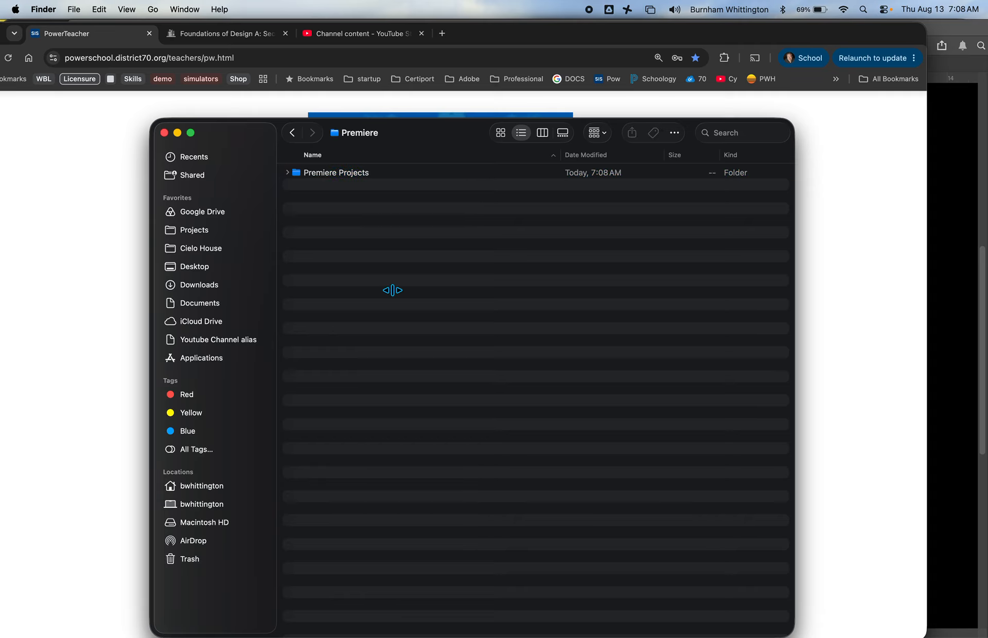
Step: Open the Premiere Projects folder and create a subfolder named Project 1
{"action": "left_click", "coordinate": [295, 175]}
{"action": "double_click", "coordinate": [295, 175]}
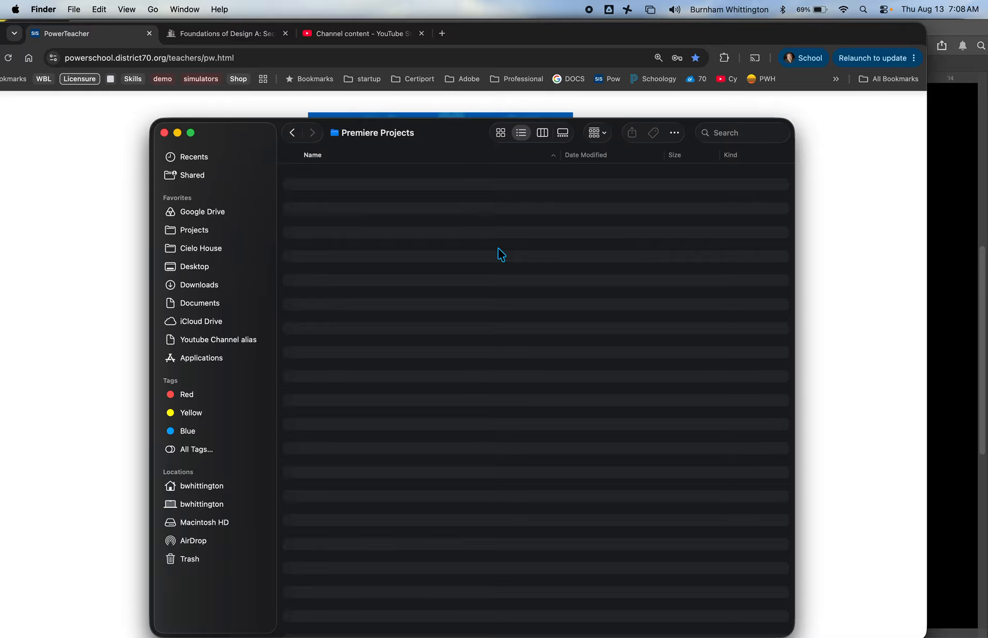
{"action": "key", "text": "super+shift+n"}
{"action": "type", "text": "P"}
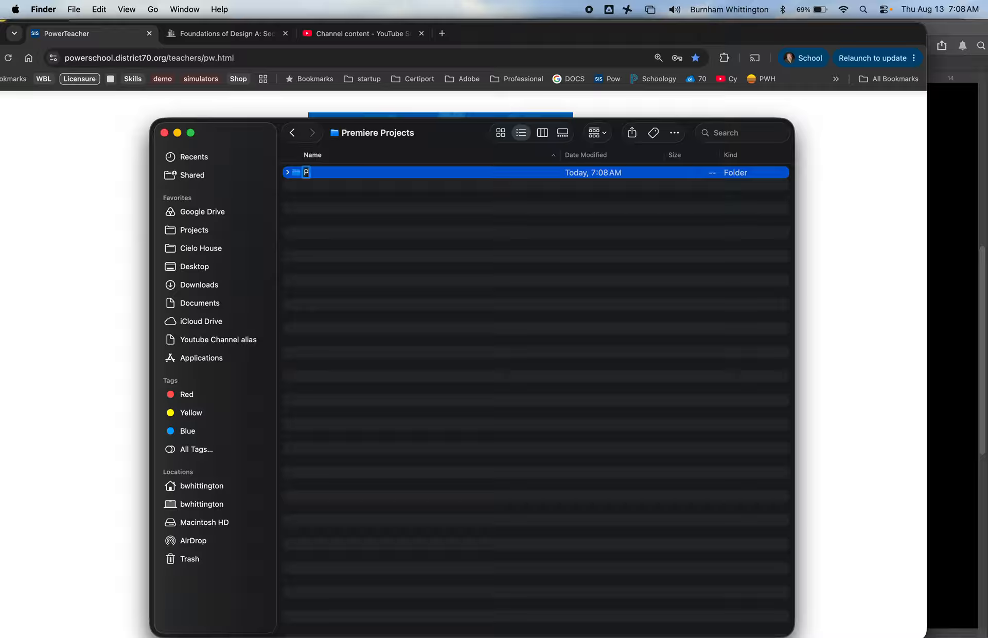
{"action": "type", "text": "roject 1"}
{"action": "key", "text": "Return"}
Step: Open the Project 1 folder and create a subfolder named Assets
{"action": "double_click", "coordinate": [319, 176]}
{"action": "right_click", "coordinate": [320, 191]}
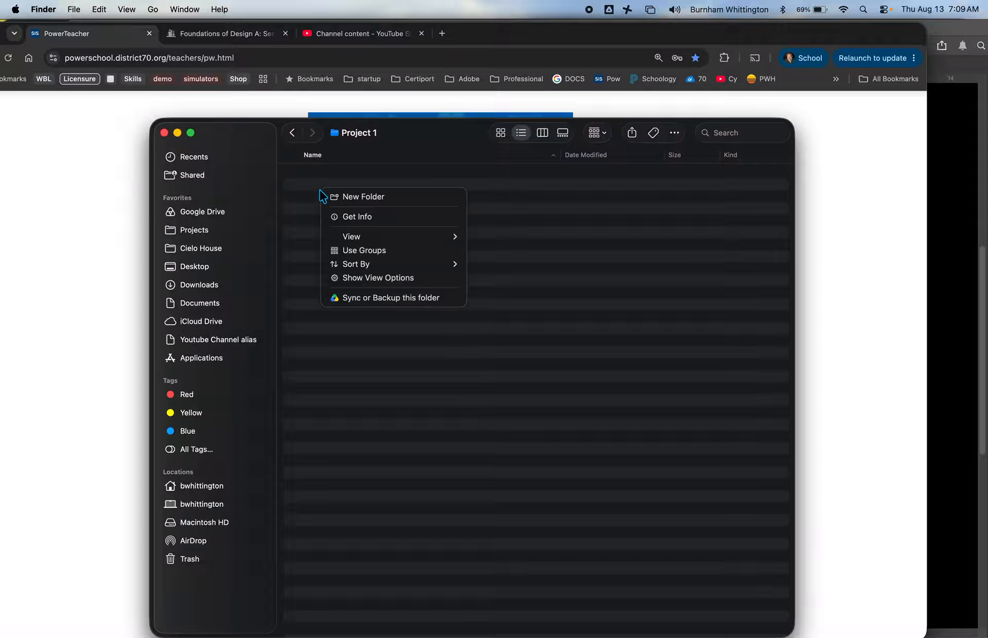
{"action": "left_click", "coordinate": [348, 198]}
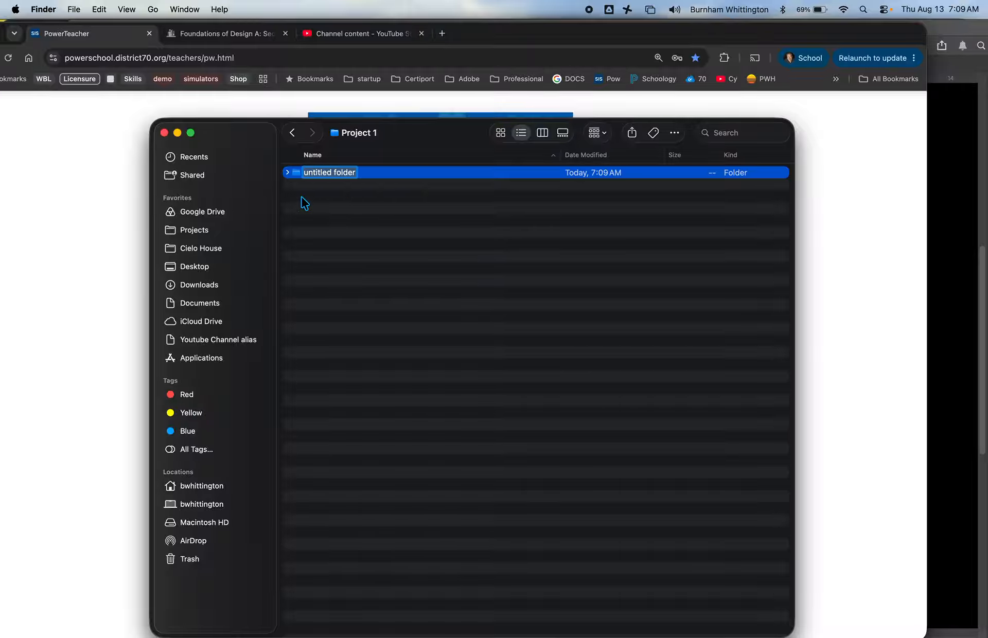
{"action": "key", "text": "BackSpace"}
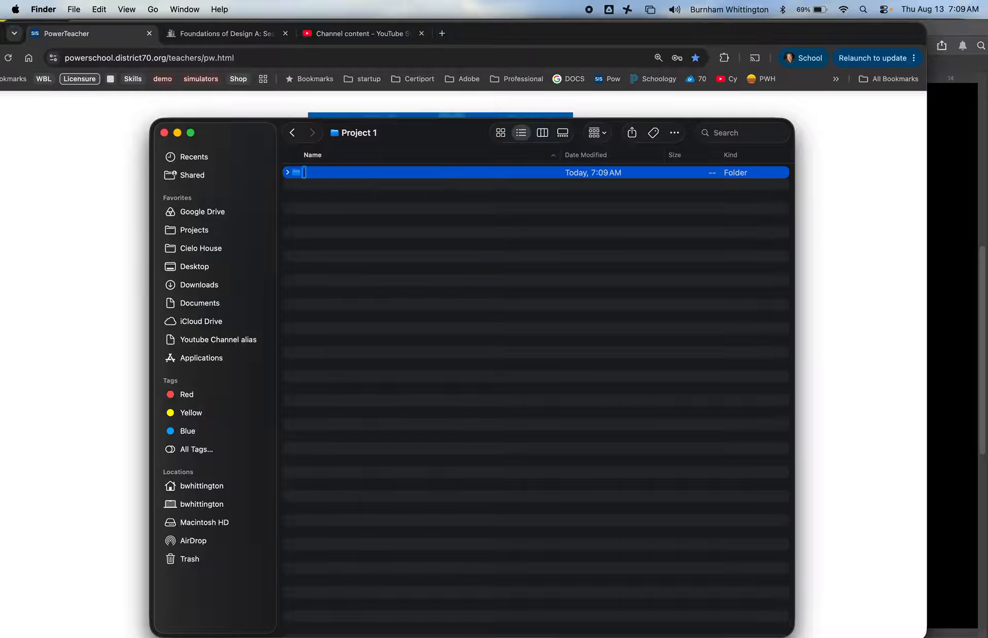
{"action": "type", "text": "Assets"}
{"action": "key", "text": "Return"}
Step: Open the Assets folder and create a subfolder named Clips
{"action": "double_click", "coordinate": [298, 172]}
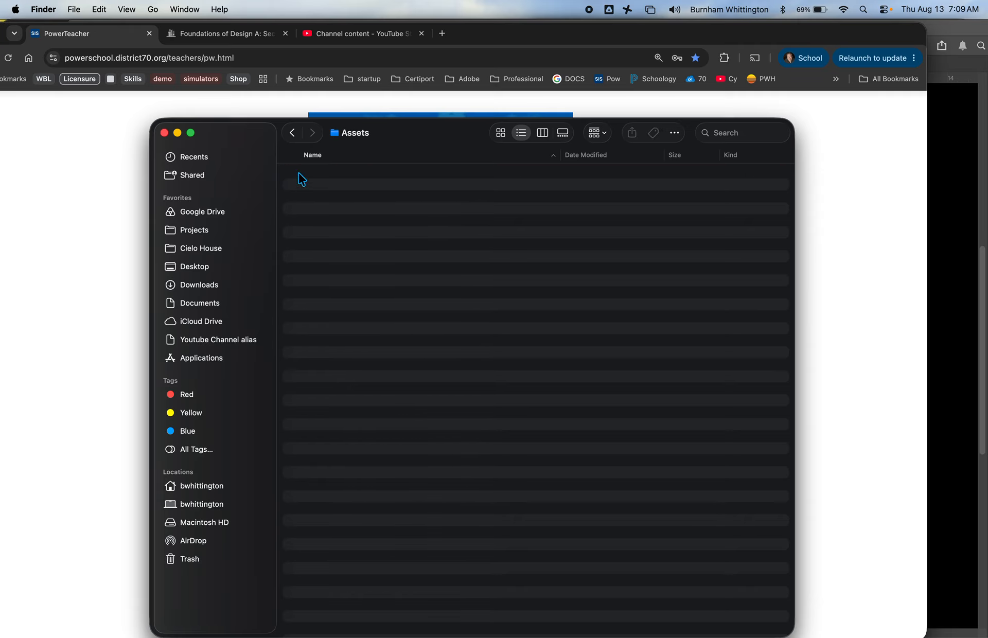
{"action": "right_click", "coordinate": [309, 171]}
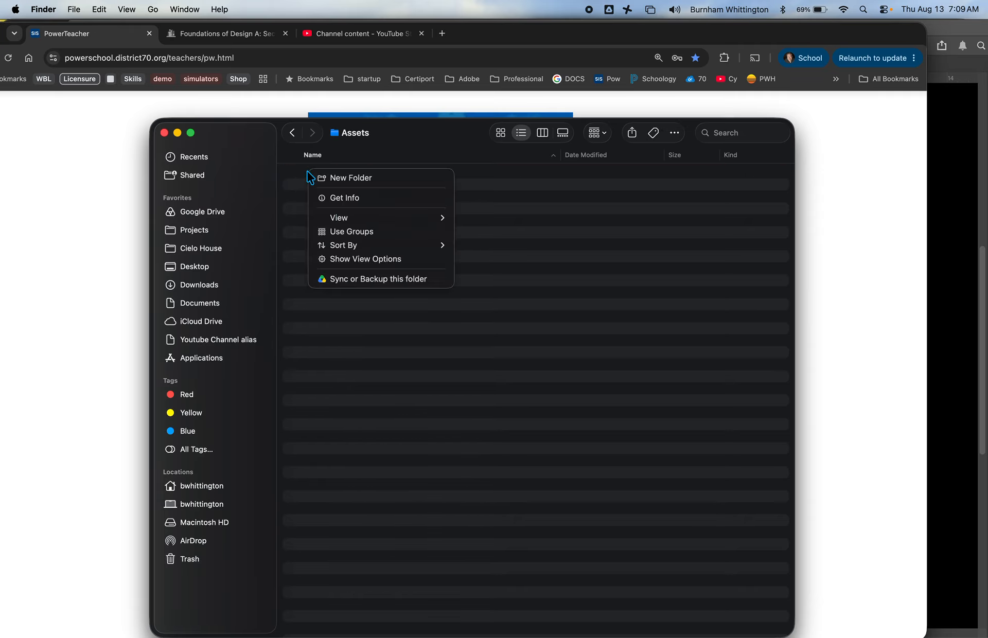
{"action": "left_click", "coordinate": [324, 178]}
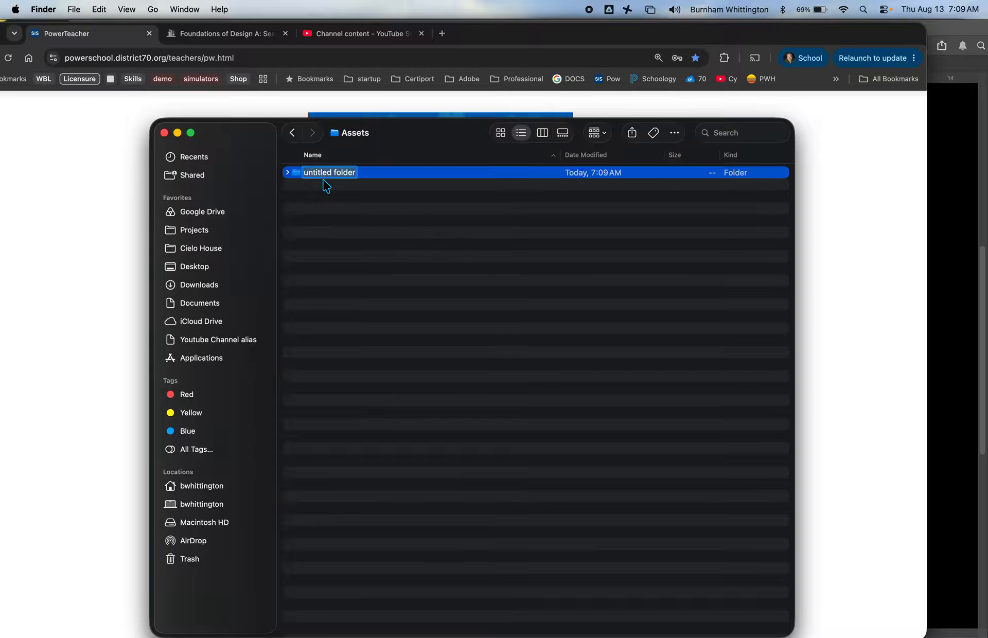
{"action": "type", "text": "Clips"}
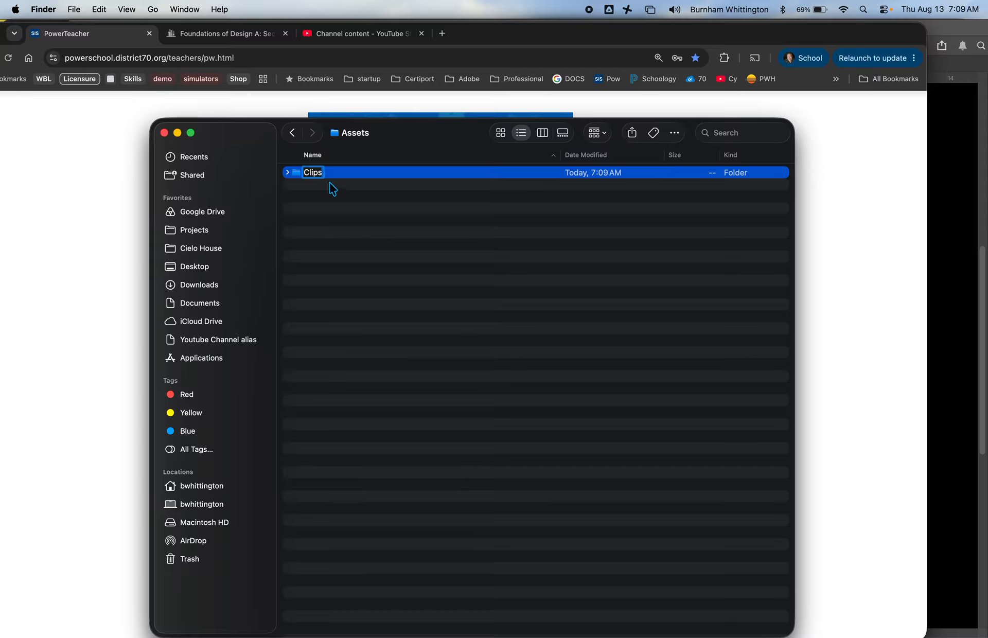
{"action": "key", "text": "Return"}
Step: Create another subfolder named Audio beside Clips in the Assets folder
{"action": "right_click", "coordinate": [300, 183]}
{"action": "left_click", "coordinate": [314, 191]}
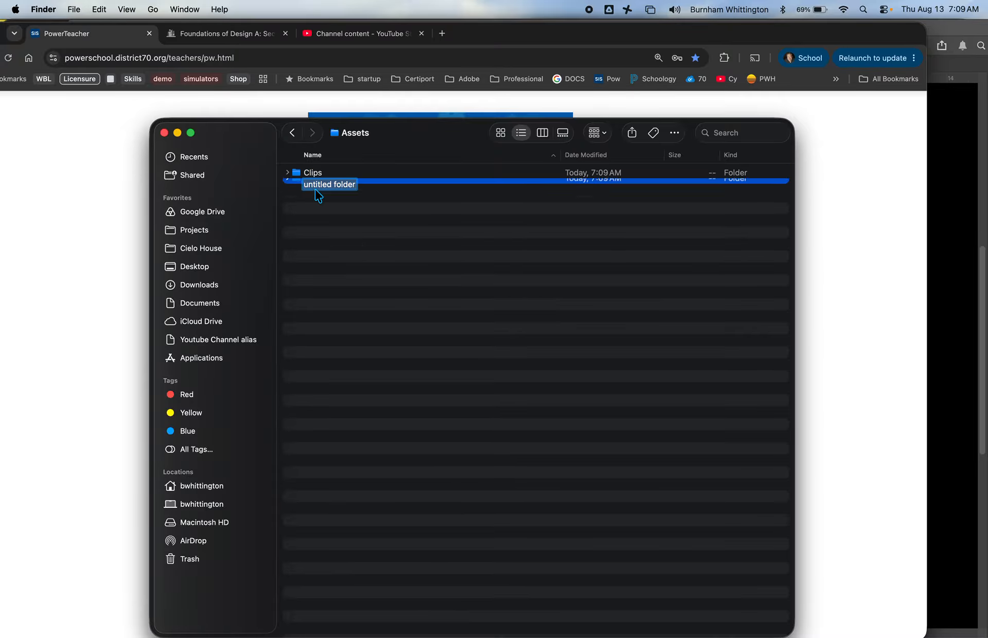
{"action": "type", "text": "udio"}
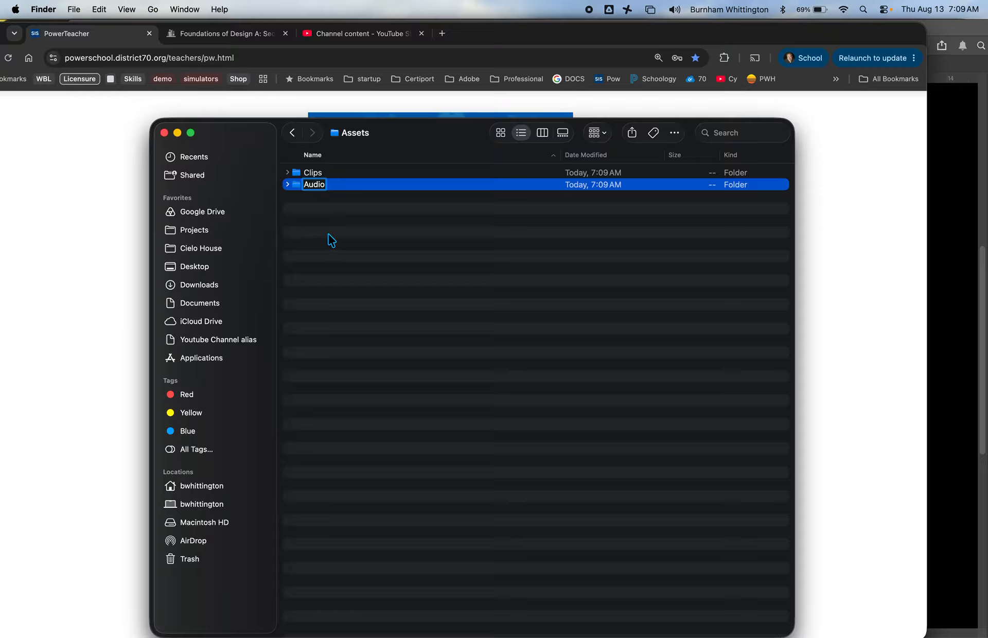
{"action": "key", "text": "Return"}
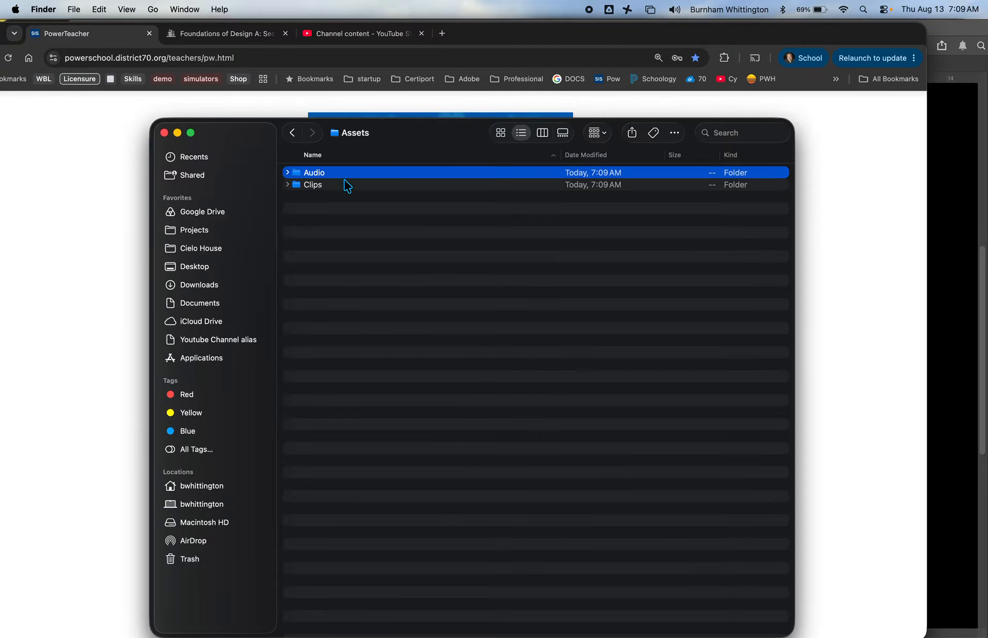
{"action": "left_click", "coordinate": [304, 200]}
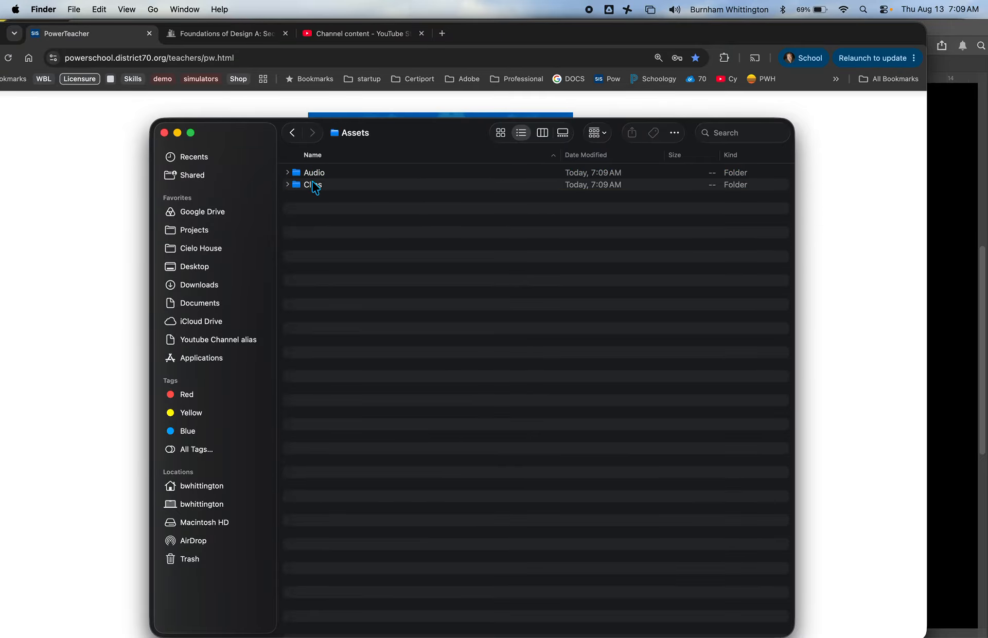
Step: Create a third subfolder named Graphics/pics beside Audio and Clips in the Assets folder
{"action": "right_click", "coordinate": [294, 197]}
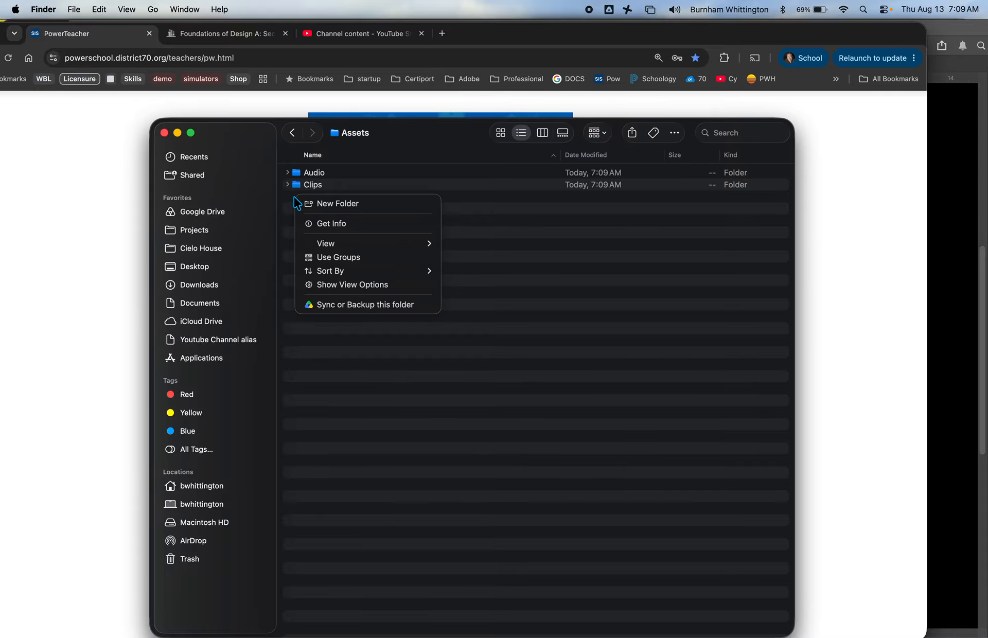
{"action": "left_click", "coordinate": [329, 204]}
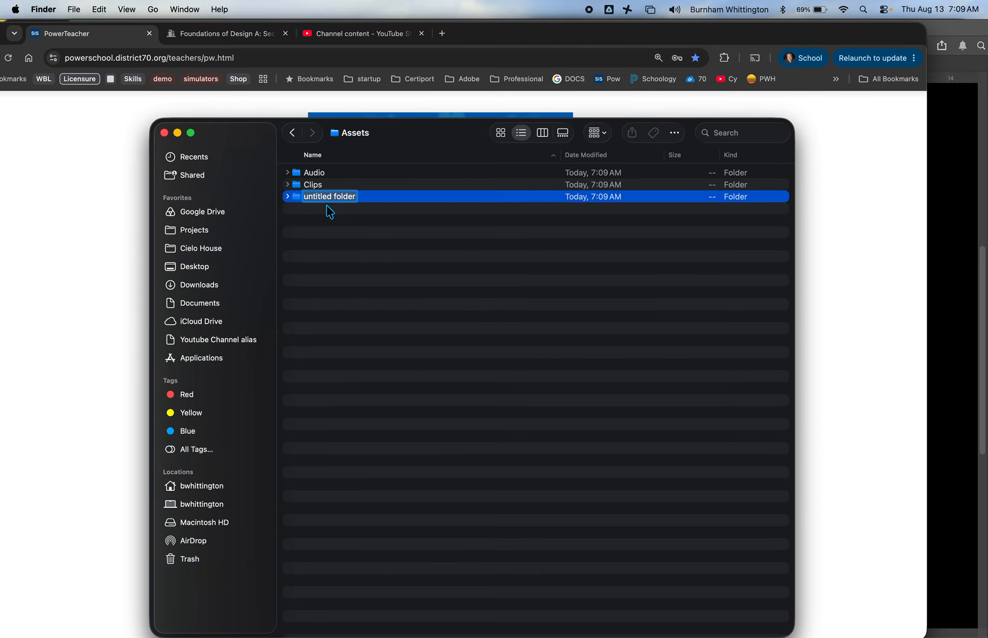
{"action": "type", "text": "Graph"}
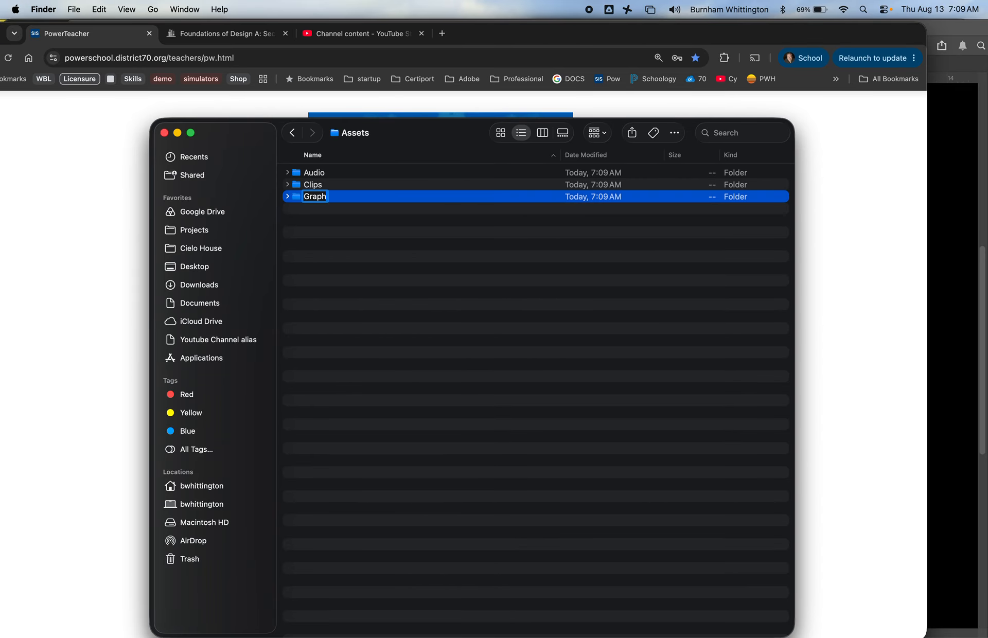
{"action": "type", "text": "ics/pics"}
{"action": "key", "text": "Return"}
{"action": "left_click", "coordinate": [438, 284]}
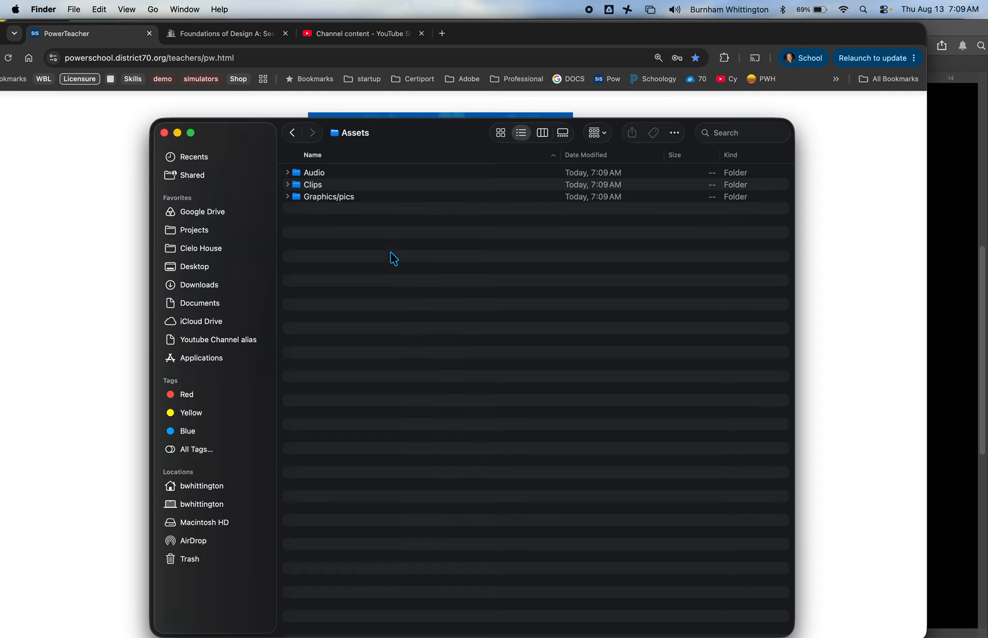
Step: Go back up through the parent folders to the Downloads folder
{"action": "left_click", "coordinate": [291, 134]}
{"action": "left_click", "coordinate": [291, 135]}
{"action": "left_click", "coordinate": [292, 134]}
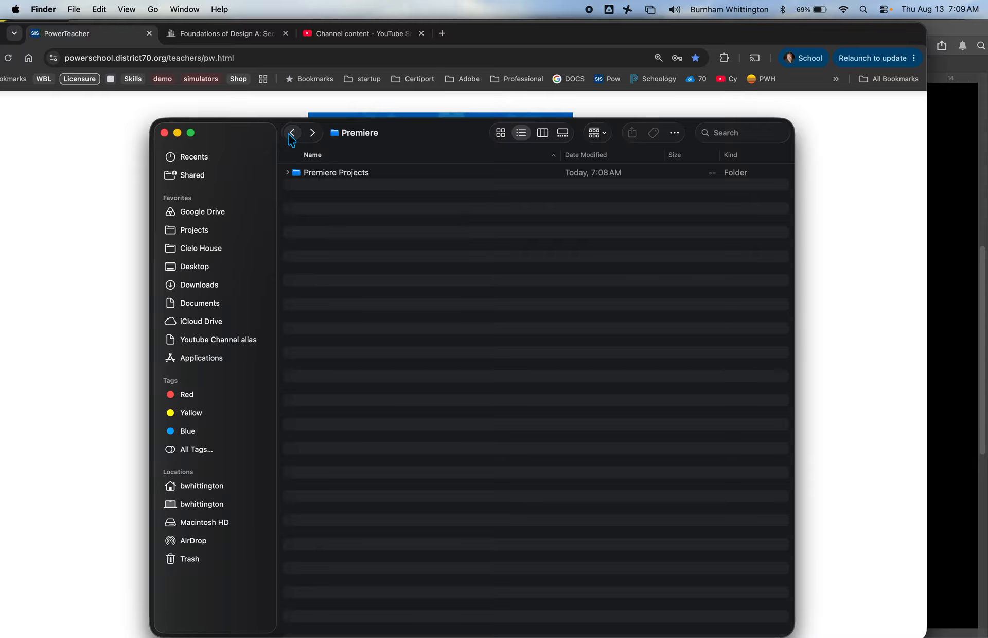
{"action": "left_click", "coordinate": [291, 135]}
{"action": "left_click", "coordinate": [291, 134]}
{"action": "left_click", "coordinate": [291, 135]}
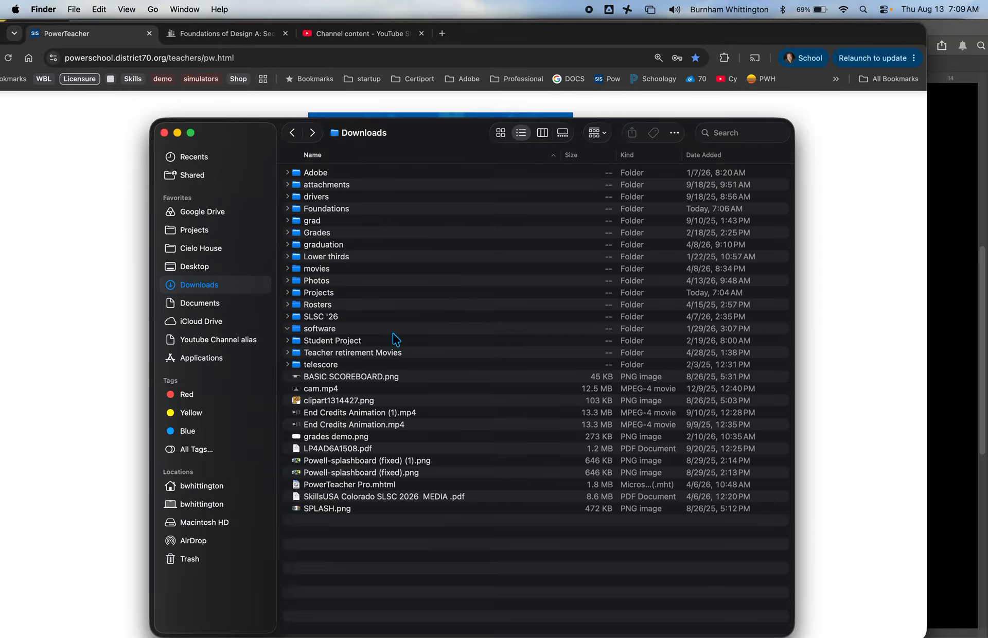
Step: Expand the Foundations folder tree through Projects, Premiere, Premiere Projects and Project 1 down to the contents of Assets
{"action": "left_click", "coordinate": [287, 209]}
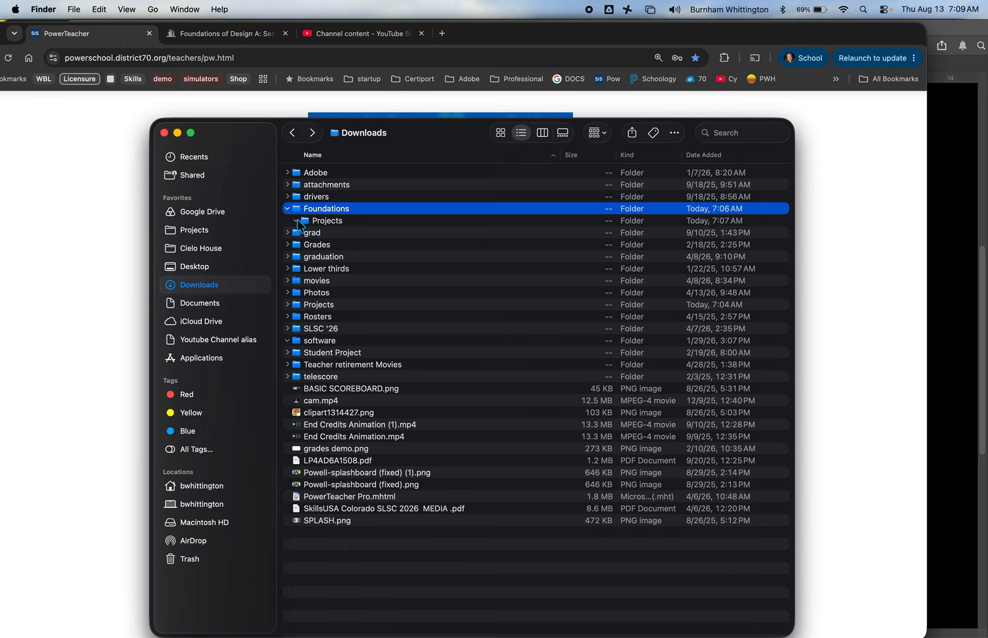
{"action": "left_click", "coordinate": [296, 221]}
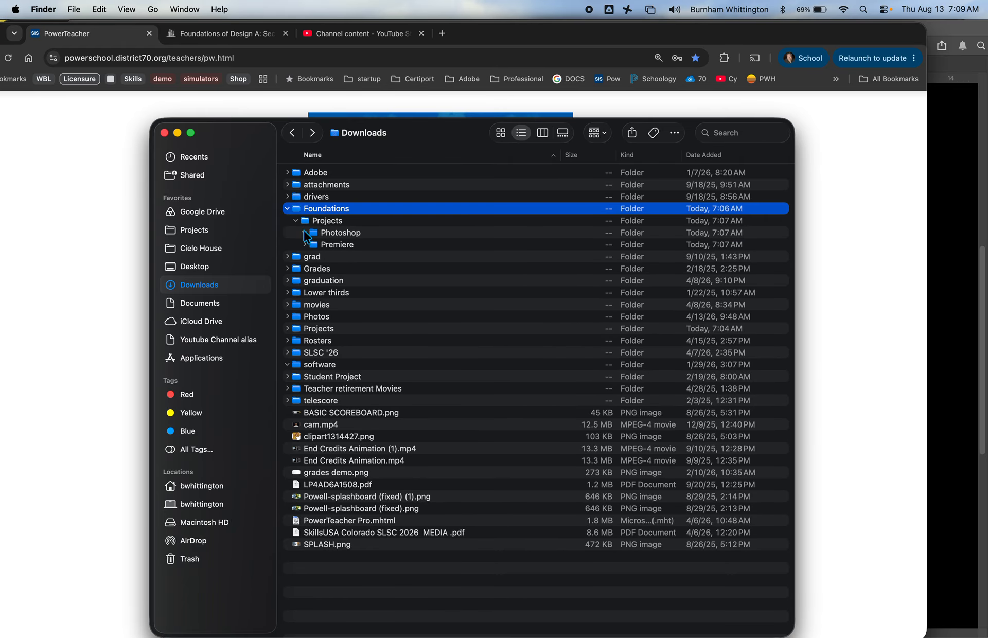
{"action": "left_click", "coordinate": [305, 244]}
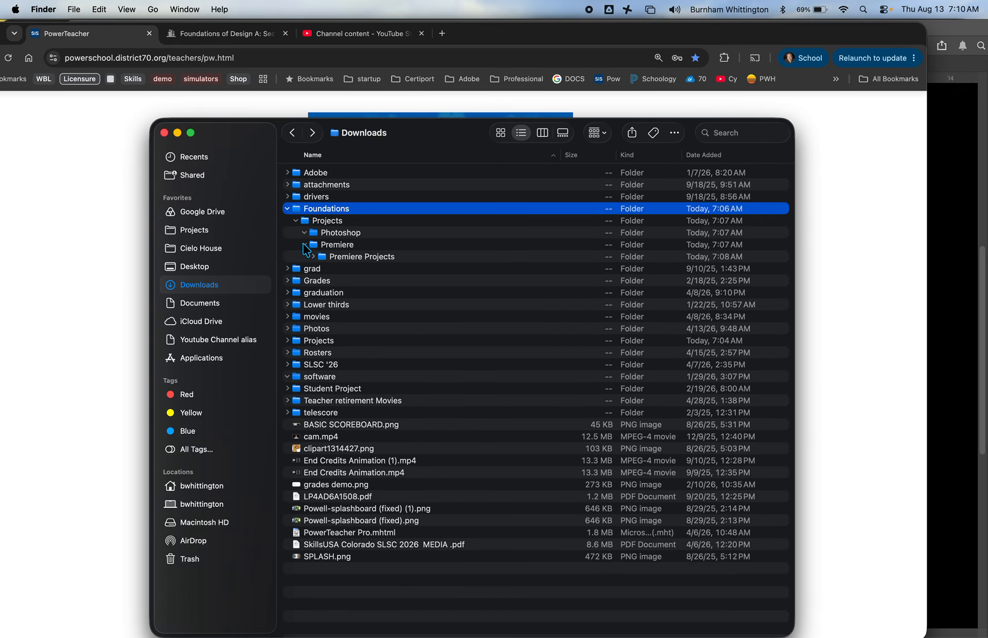
{"action": "left_click", "coordinate": [313, 256]}
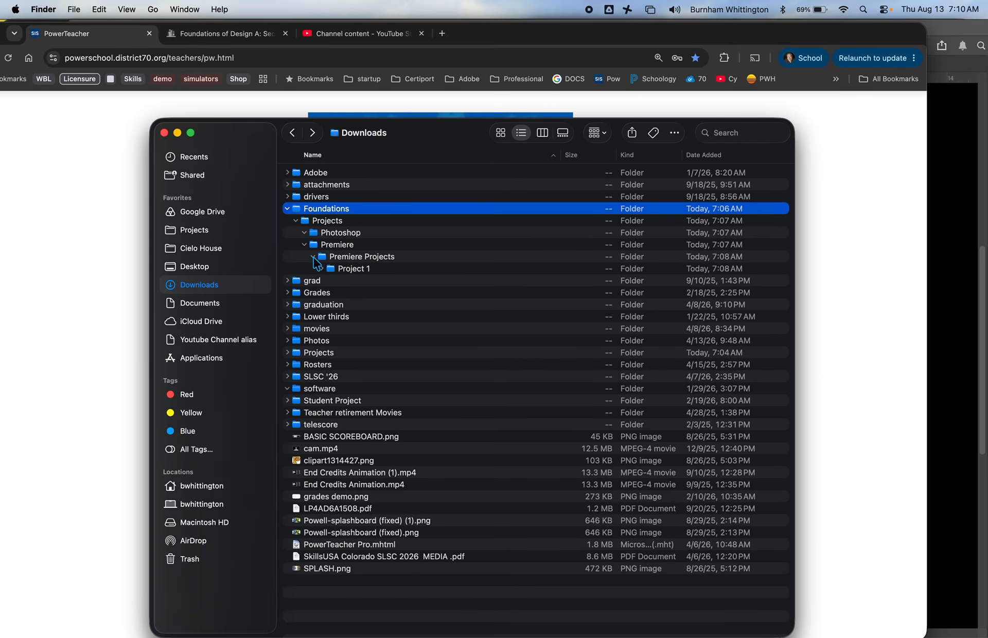
{"action": "left_click", "coordinate": [321, 268]}
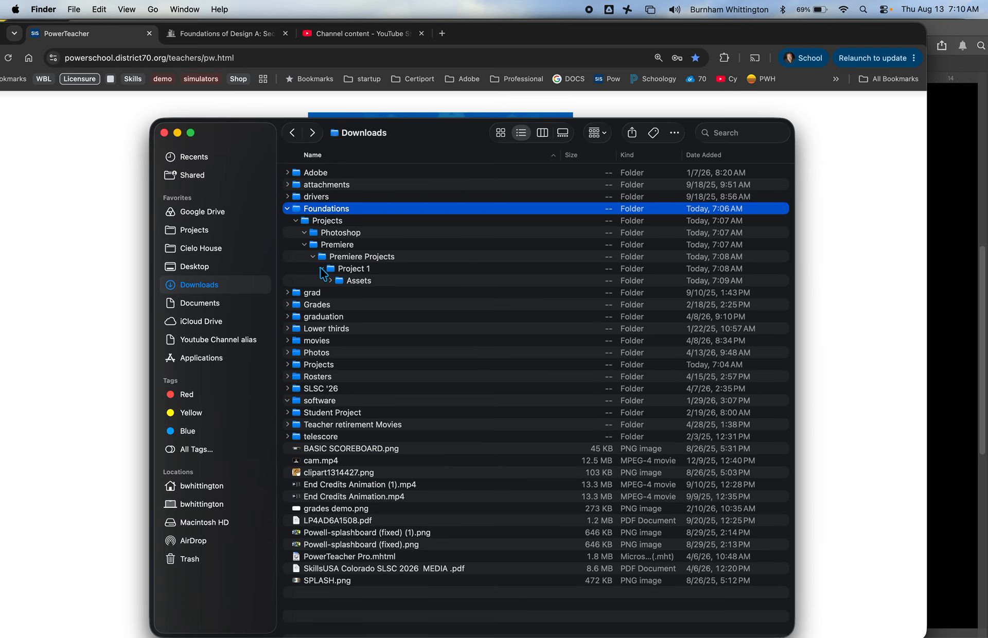
{"action": "left_click", "coordinate": [331, 280]}
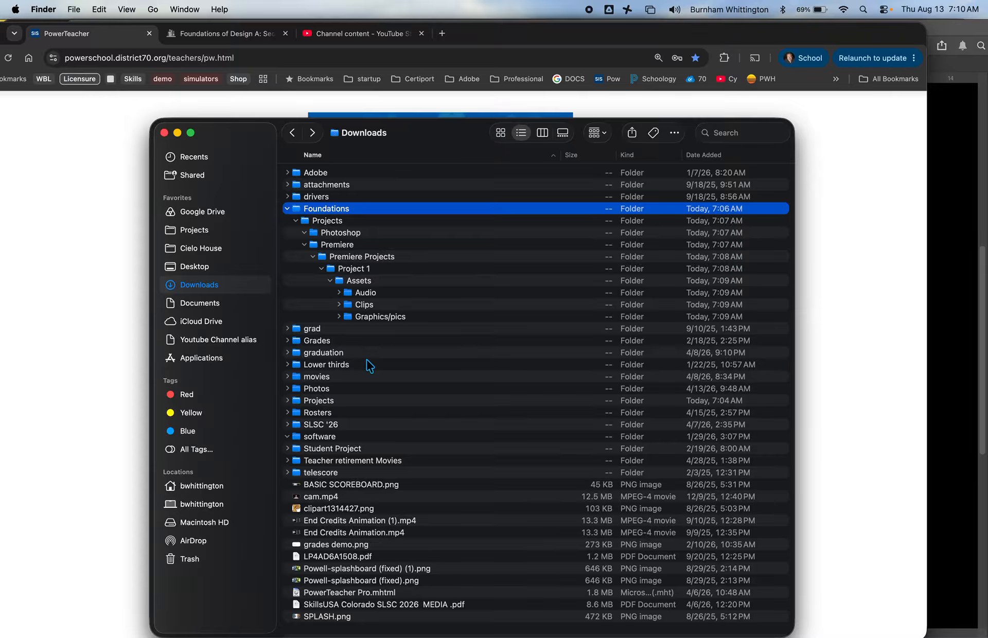
Step: Switch to Photoshop and start a quick PNG export of the open QR code document
{"action": "key", "text": "super+Tab"}
{"action": "key", "text": "super+Tab"}
{"action": "key", "text": "super+Tab"}
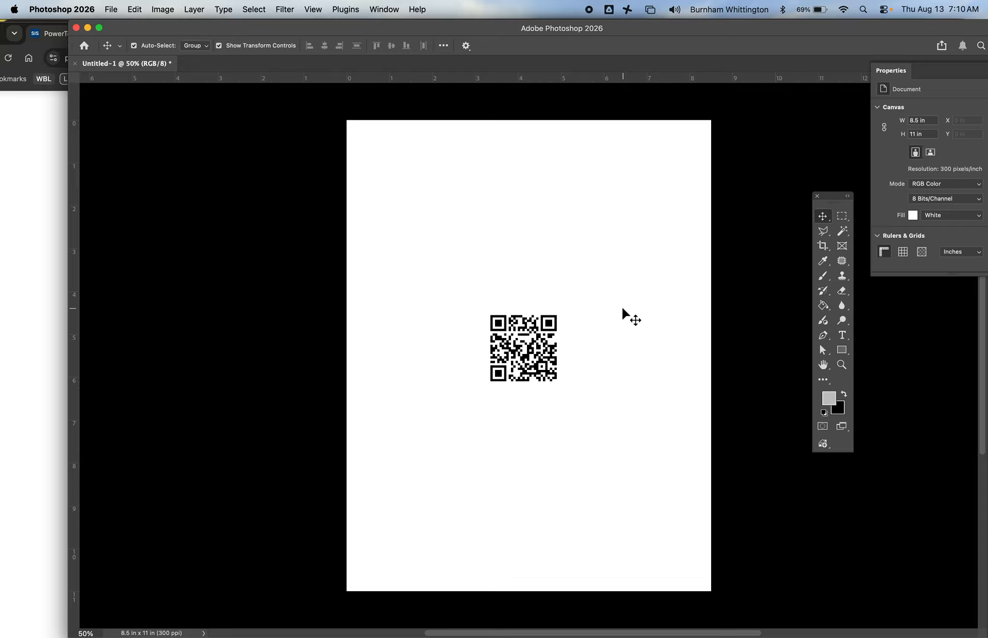
{"action": "left_click", "coordinate": [112, 9]}
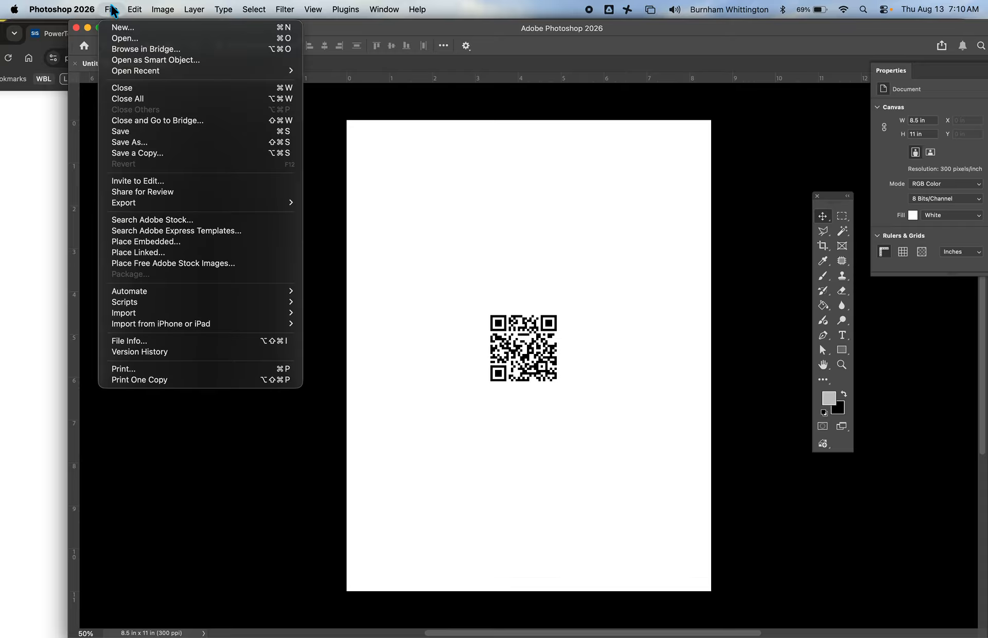
{"action": "mouse_move", "coordinate": [138, 203]}
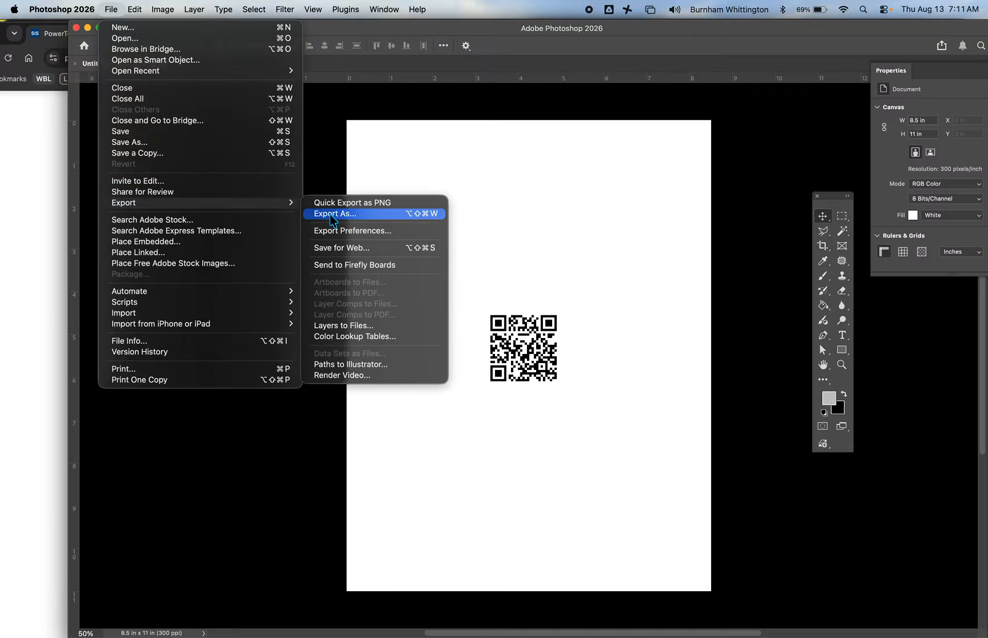
{"action": "left_click", "coordinate": [344, 207]}
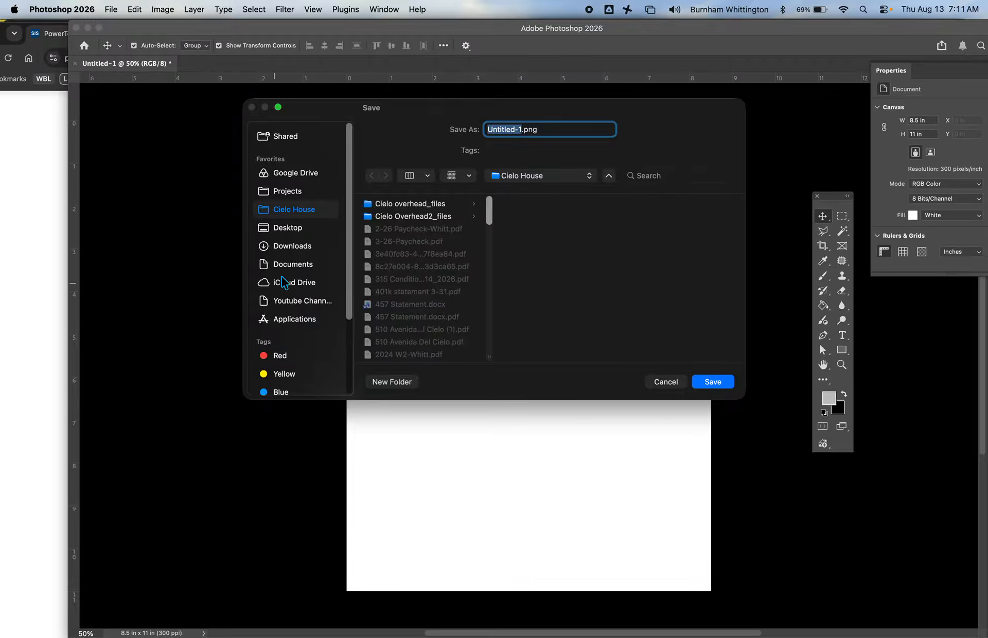
Step: Set the export destination to the Photoshop folder inside Downloads, Foundations, Projects
{"action": "left_click", "coordinate": [302, 247]}
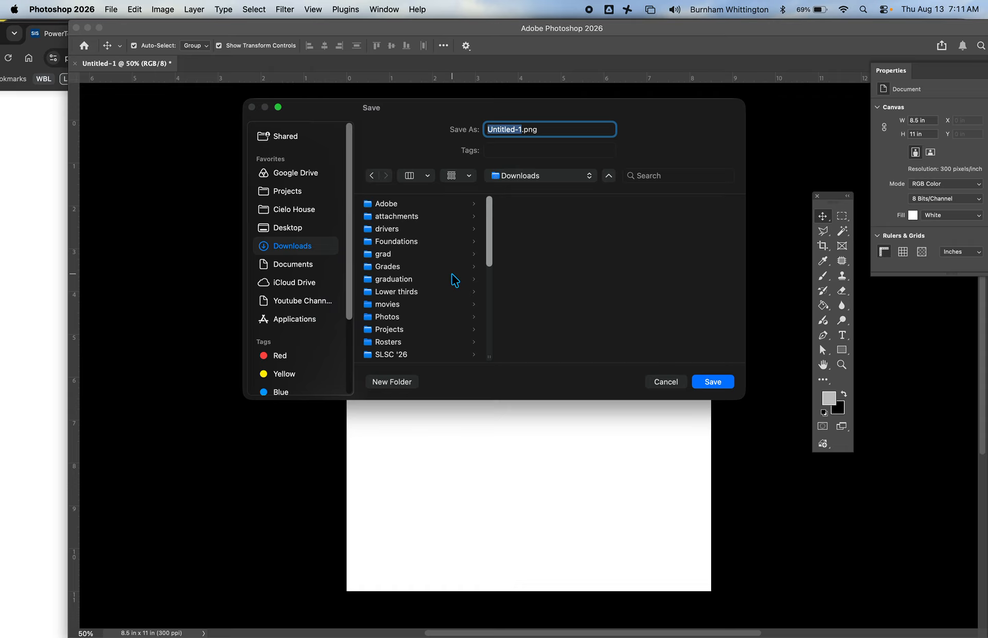
{"action": "scroll", "coordinate": [415, 341], "scroll_direction": "down", "scroll_amount": 2}
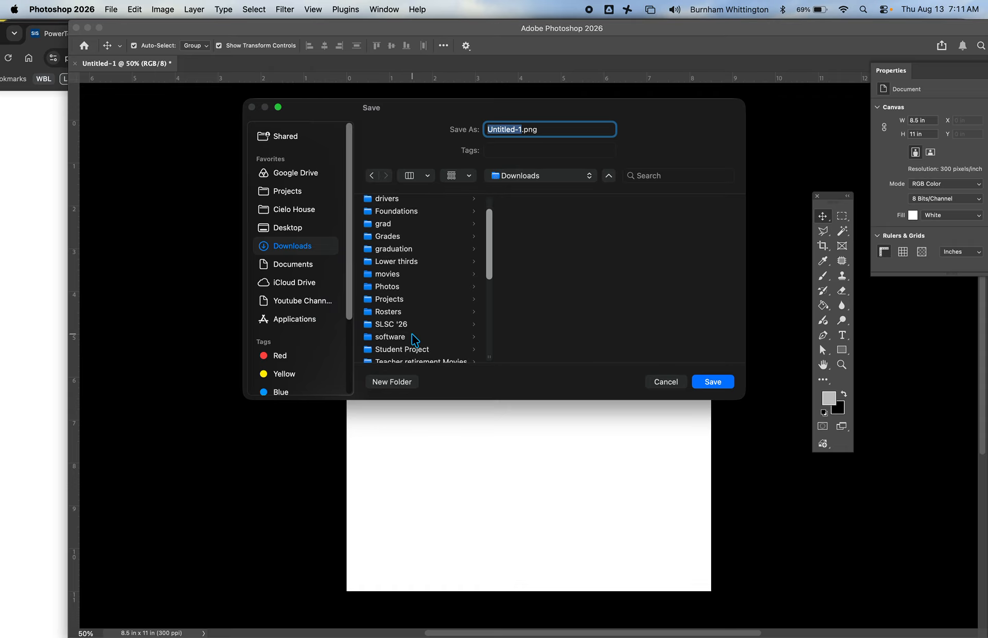
{"action": "left_click", "coordinate": [410, 218]}
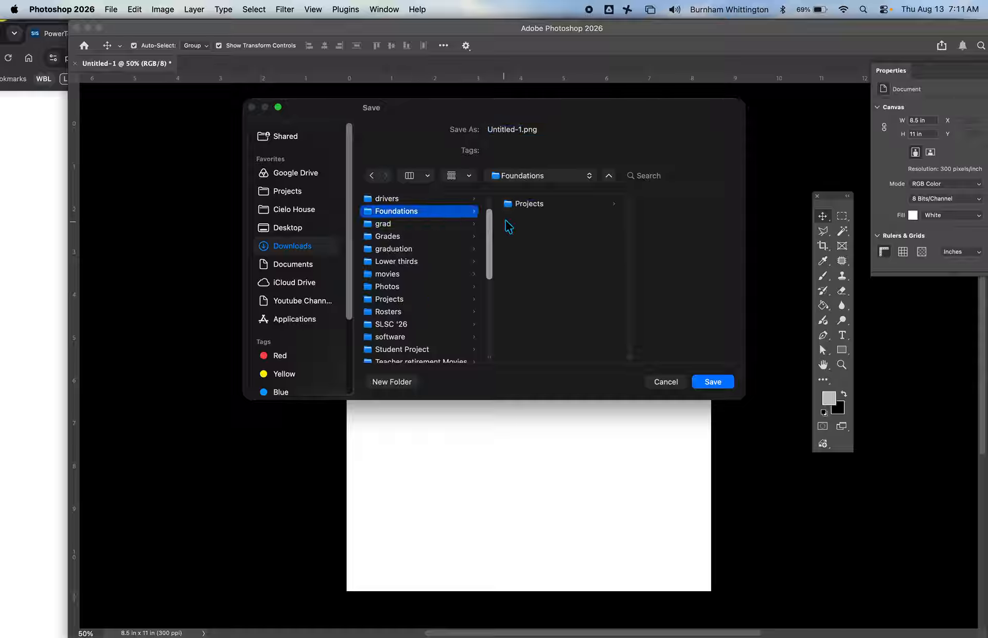
{"action": "left_click", "coordinate": [530, 206]}
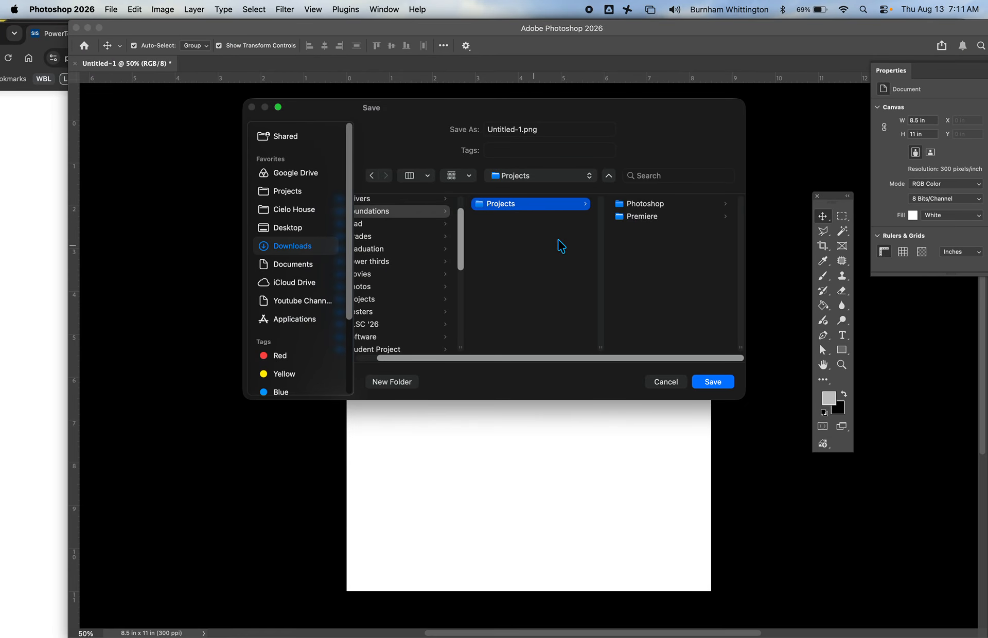
{"action": "left_click", "coordinate": [638, 205]}
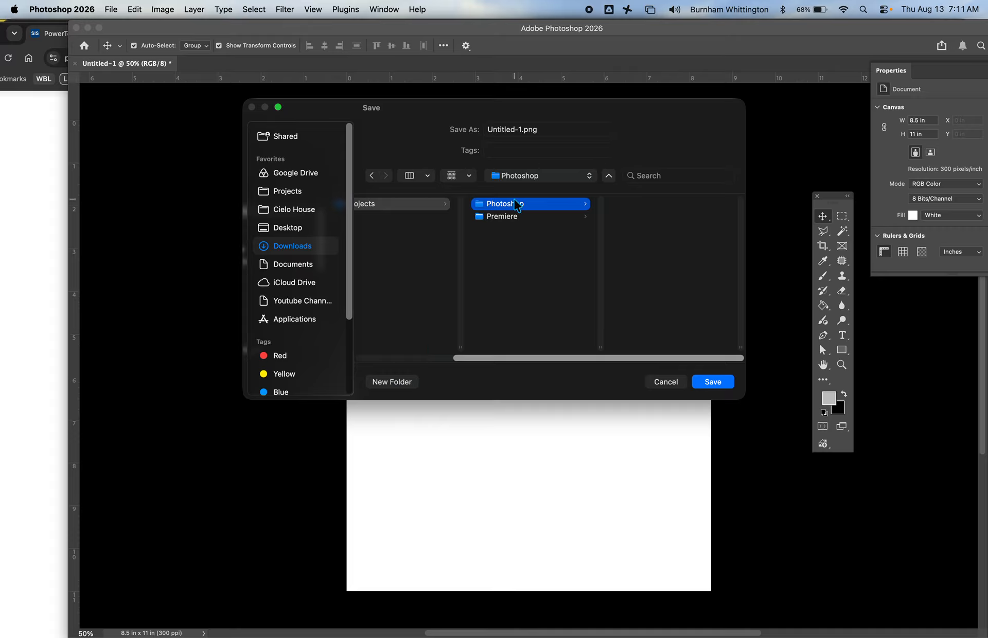
Step: Create a new folder named Qr Codes inside the Photoshop folder as the save location
{"action": "left_click", "coordinate": [394, 383]}
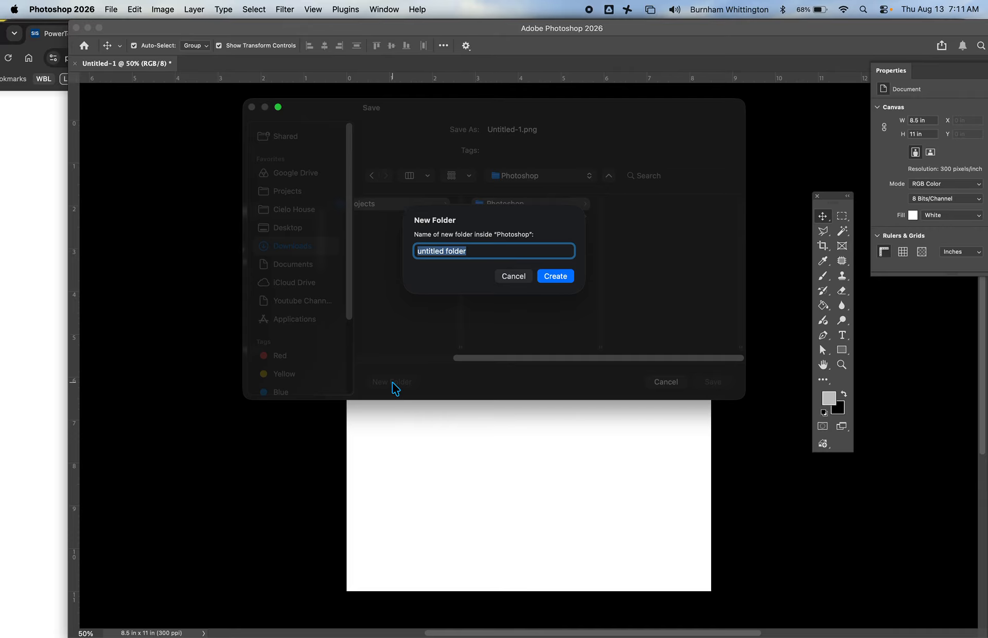
{"action": "type", "text": "Qr Codes"}
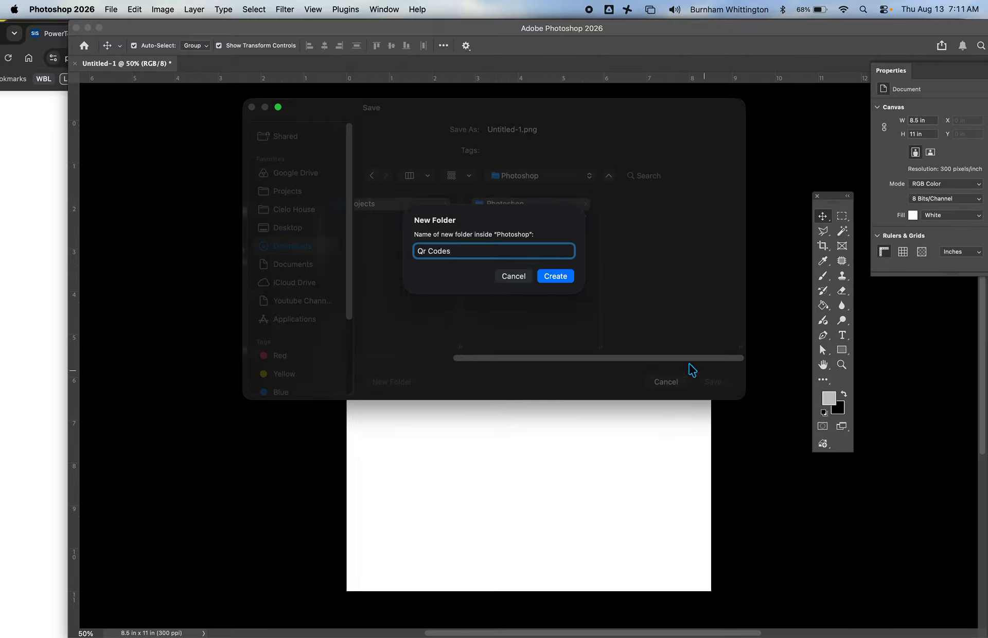
{"action": "left_click", "coordinate": [560, 278]}
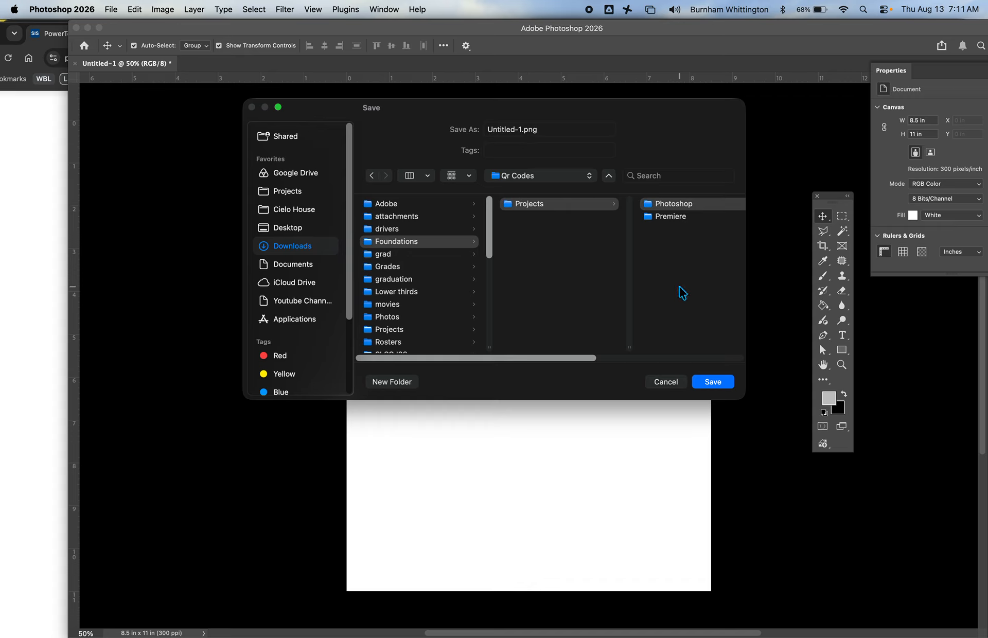
Step: Name the exported image youtube.png and save it in the Qr Codes folder
{"action": "left_click", "coordinate": [505, 129]}
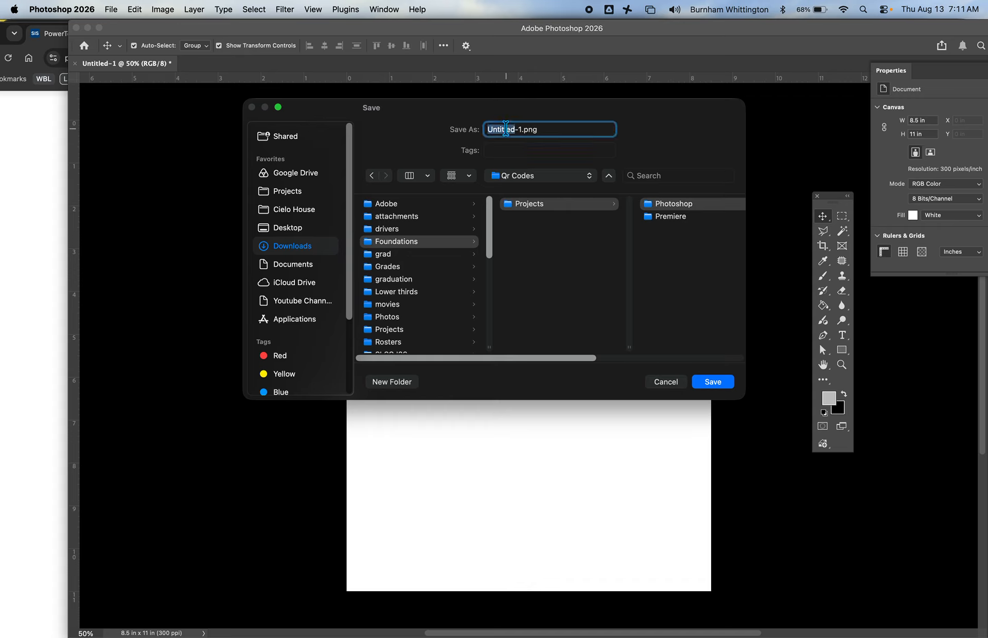
{"action": "left_click", "coordinate": [506, 129]}
{"action": "left_click_drag", "start_coordinate": [523, 131], "coordinate": [485, 126]}
{"action": "type", "text": "youtube"}
{"action": "left_click", "coordinate": [712, 382]}
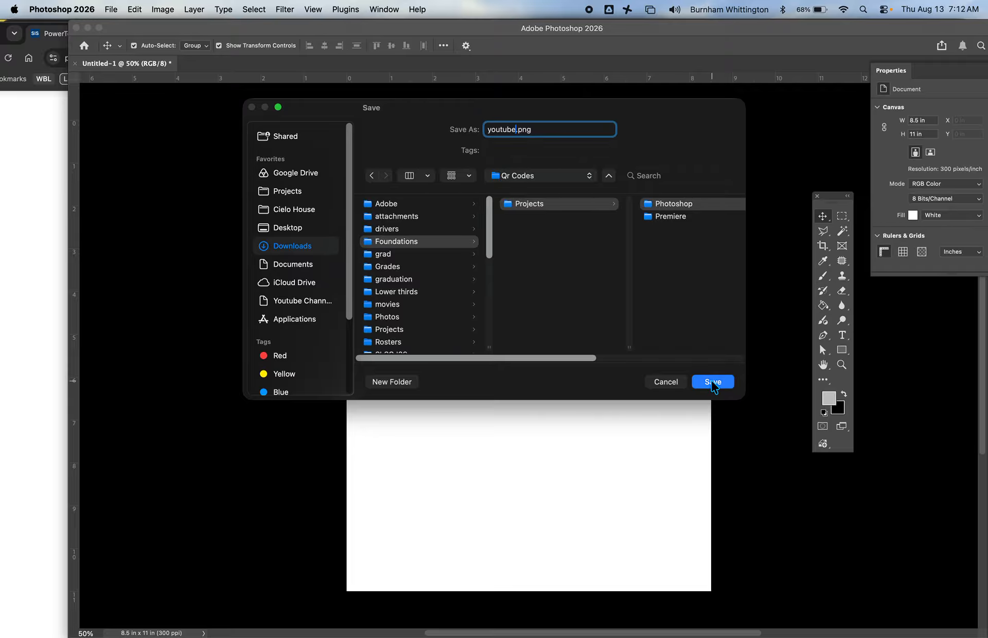